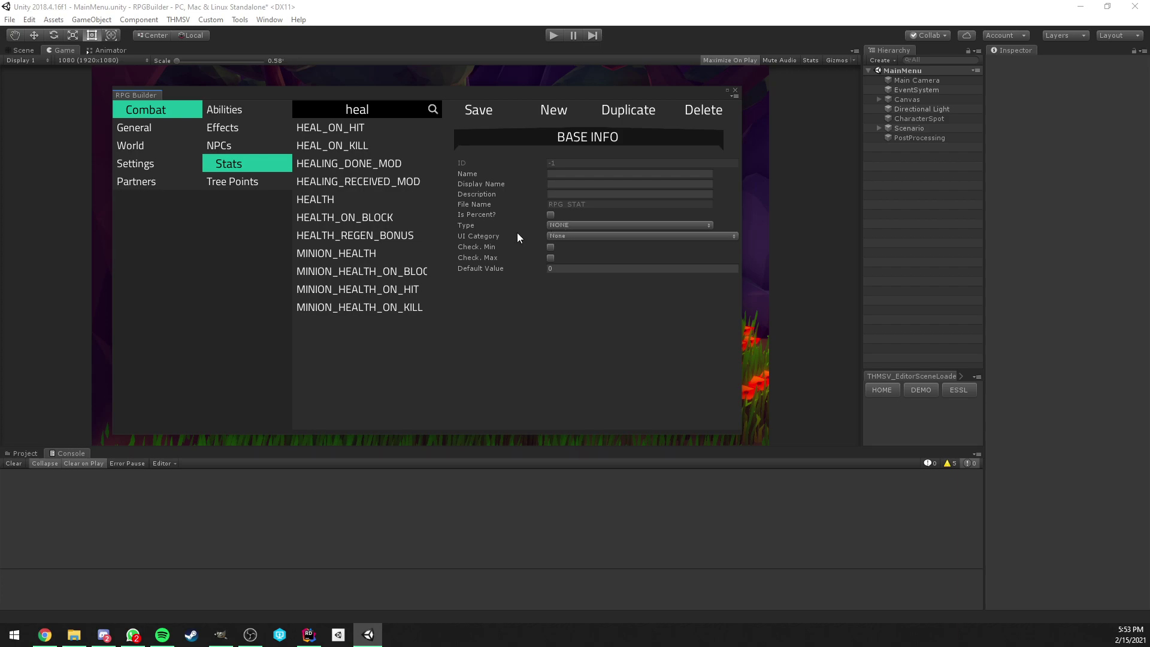
# Step: Make the new stat a VITALITY stat and add three vitality actions
pyautogui.click(570, 225)
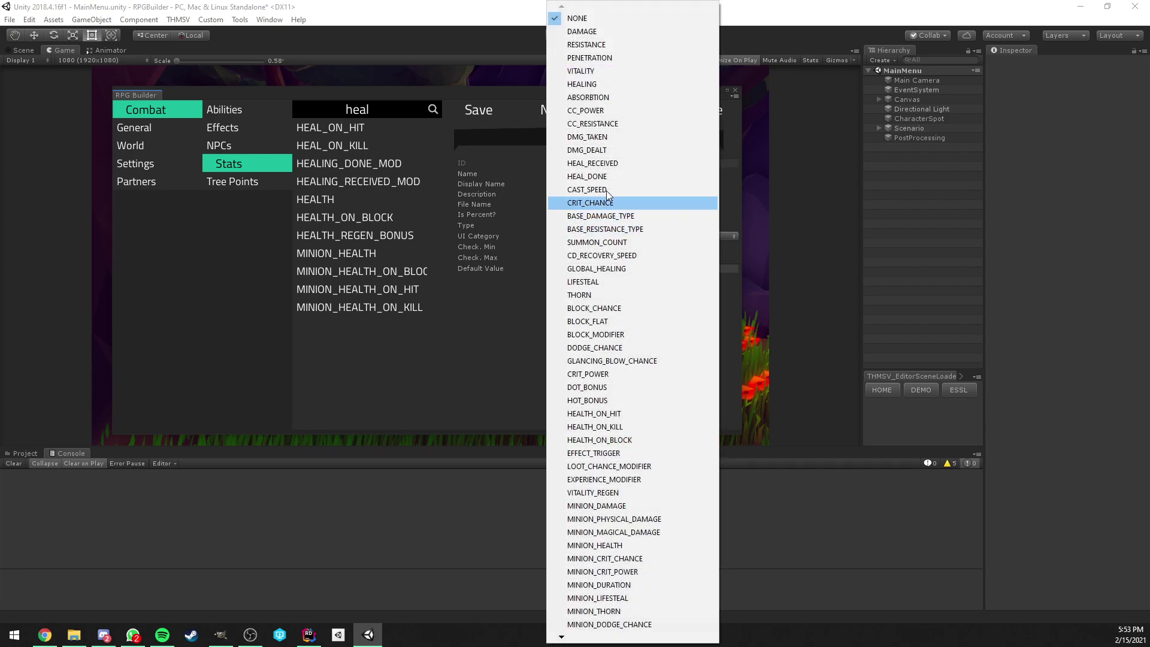
pyautogui.click(609, 71)
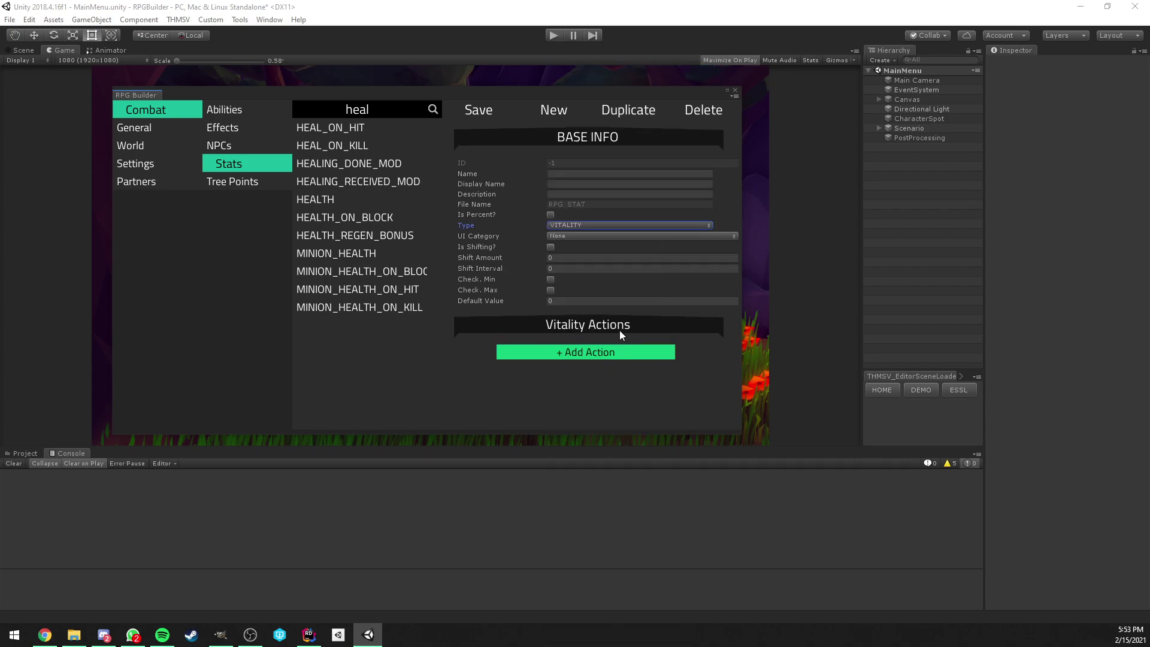
pyautogui.click(569, 351)
pyautogui.click(570, 350)
pyautogui.scroll(-3, 581, 324)
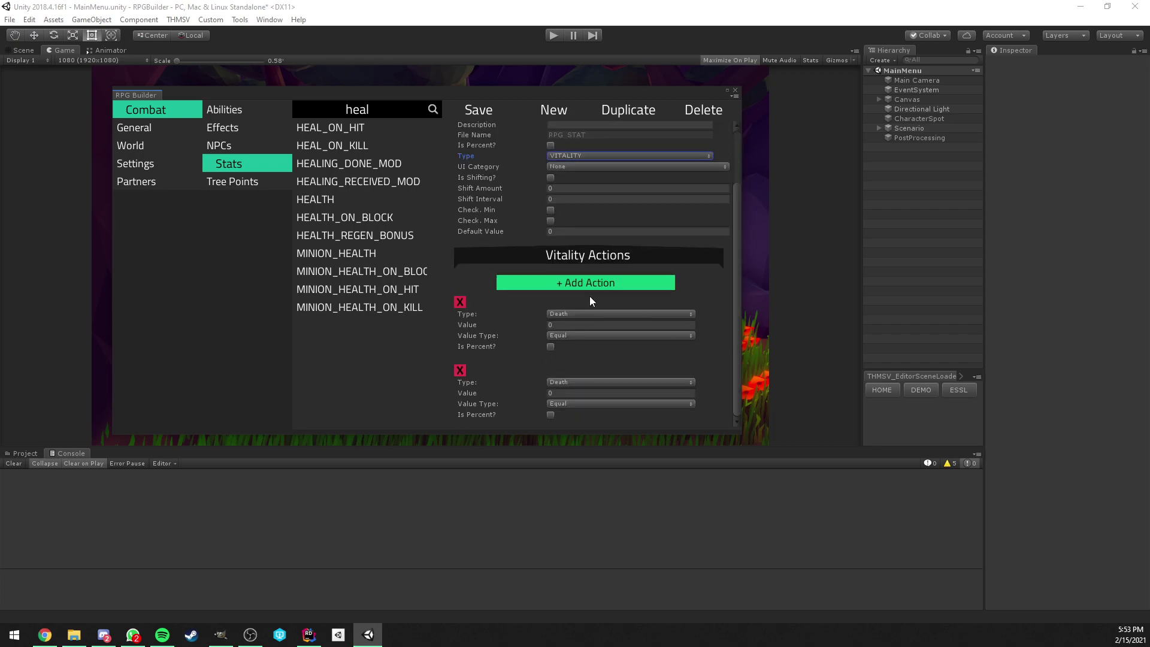
pyautogui.click(589, 282)
pyautogui.scroll(-2, 512, 285)
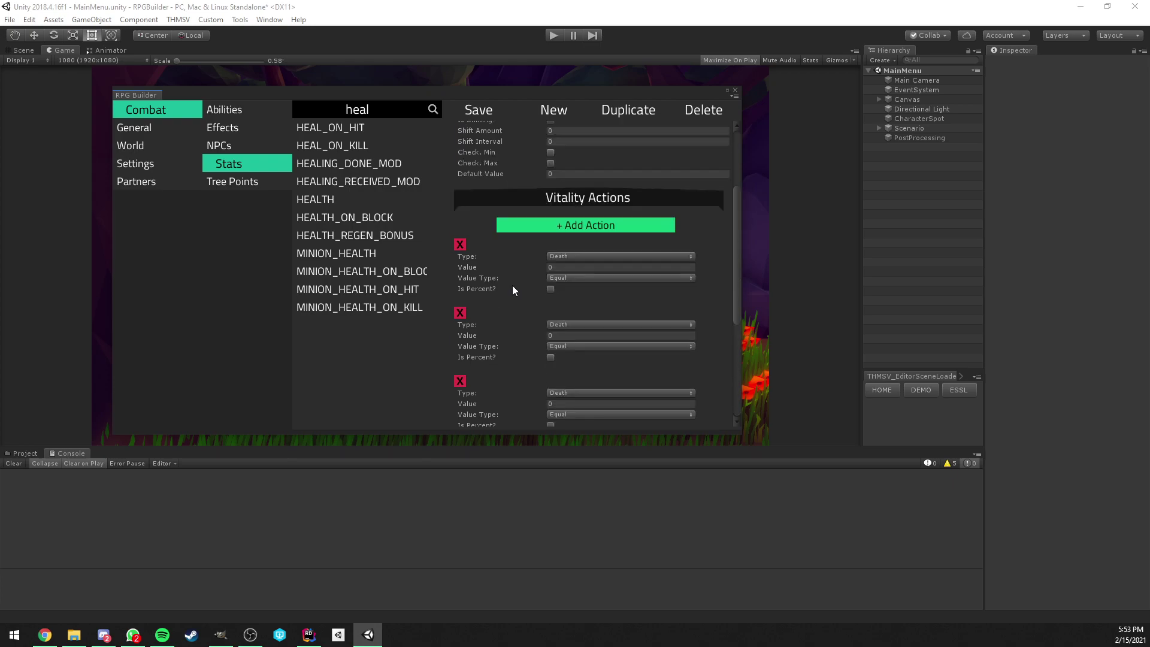
# Step: Keep Death as the first vitality action's type
pyautogui.click(596, 259)
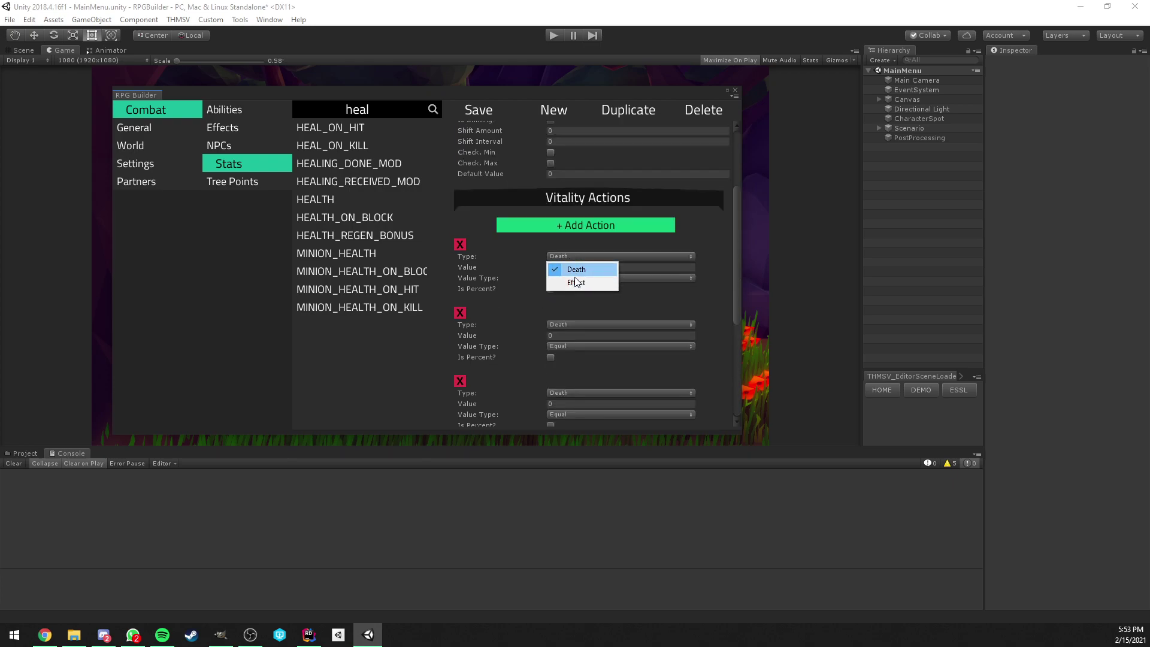
pyautogui.click(502, 281)
pyautogui.scroll(5, 477, 242)
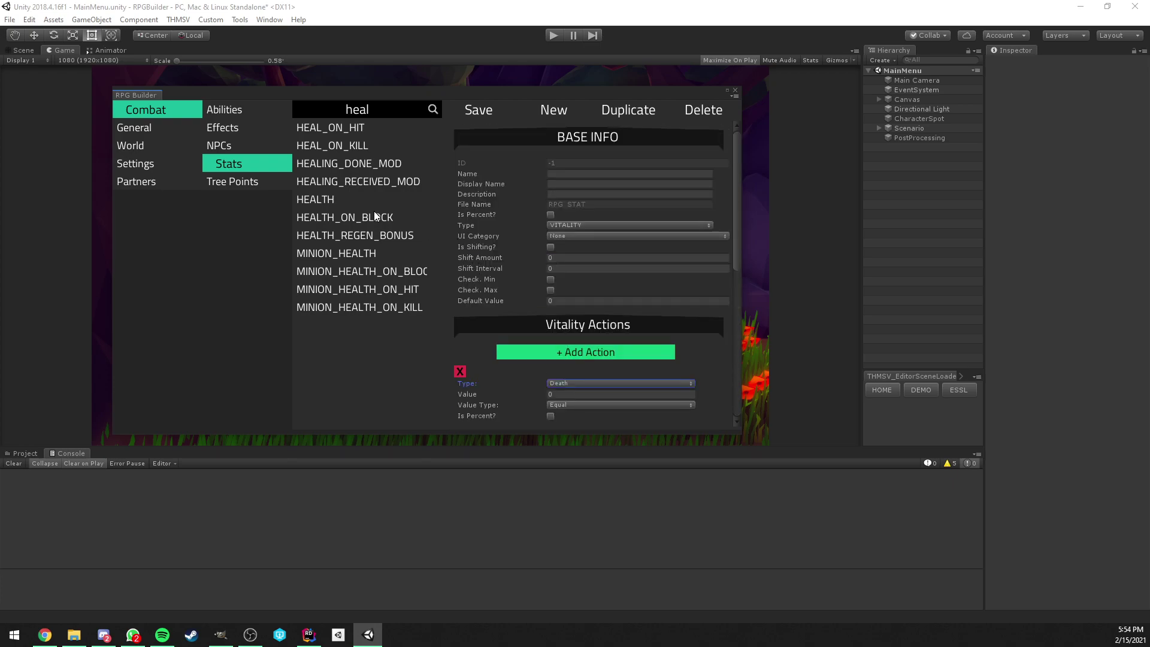
# Step: Load the HEALTH stat and scroll down to its Death vitality action
pyautogui.click(344, 198)
pyautogui.scroll(-1, 552, 223)
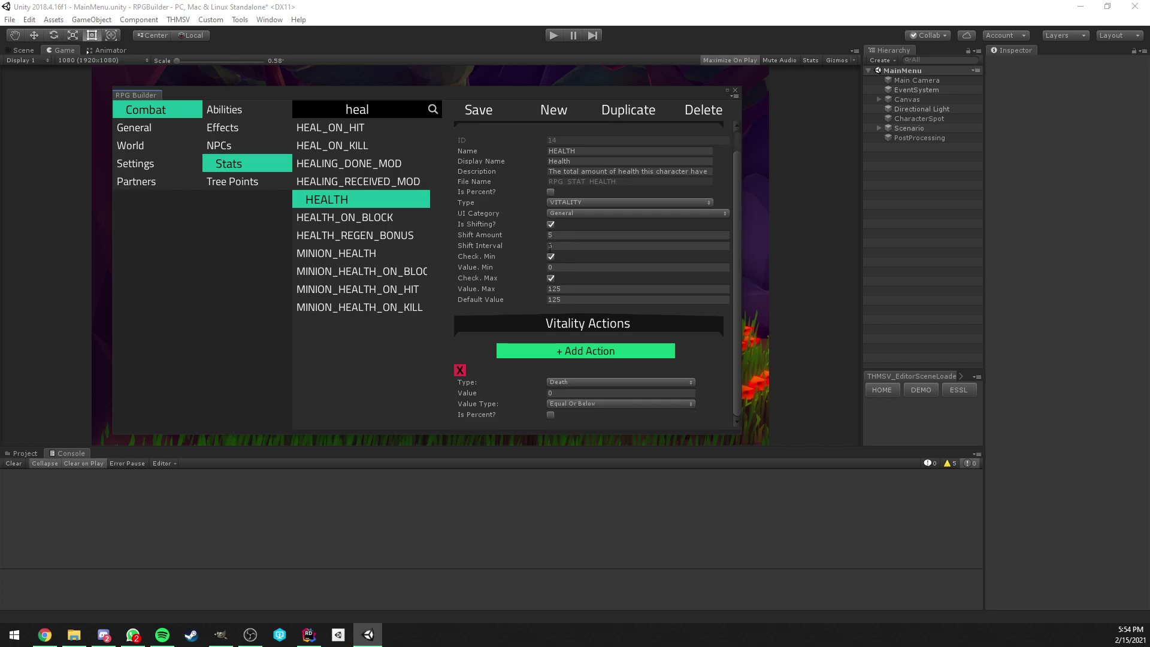
pyautogui.scroll(1, 586, 236)
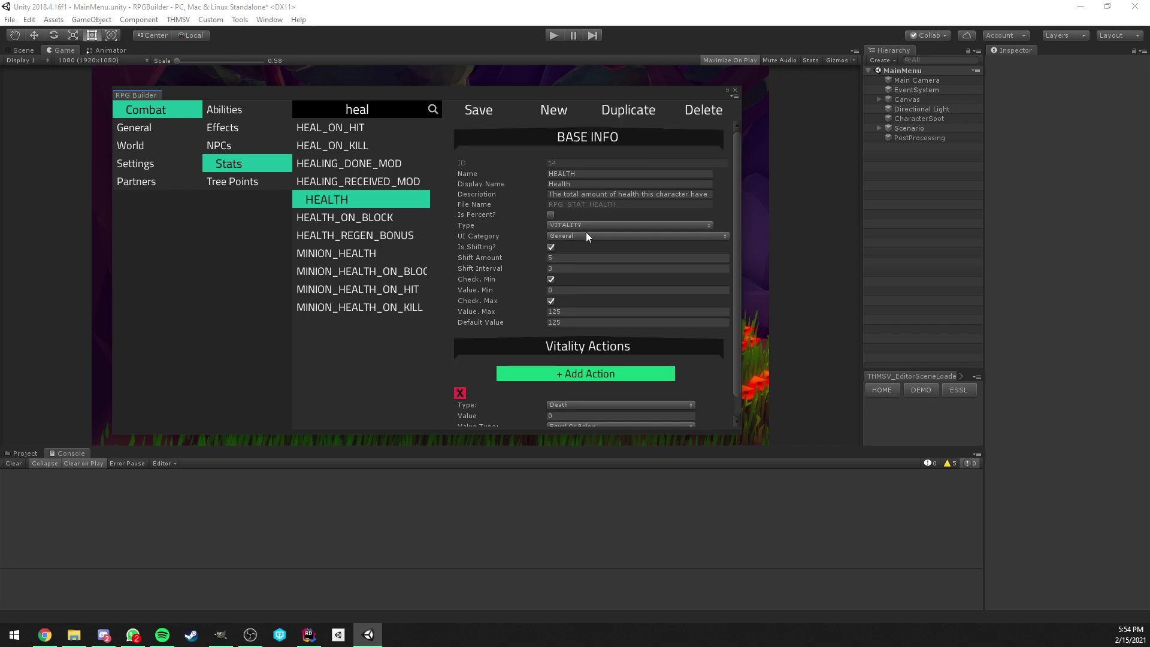
pyautogui.scroll(-1, 543, 269)
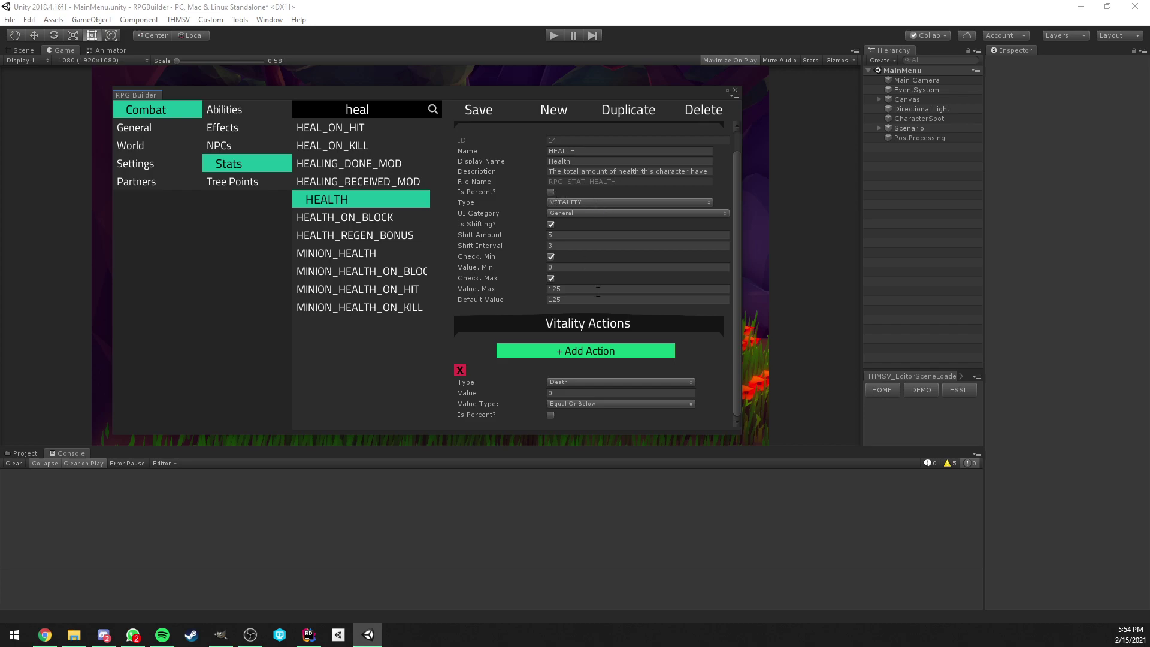
# Step: Leave the action's type as Death, then remove it and switch to HEALING_RECEIVED_MOD
pyautogui.click(576, 381)
pyautogui.click(444, 408)
pyautogui.click(569, 383)
pyautogui.click(537, 389)
pyautogui.click(460, 373)
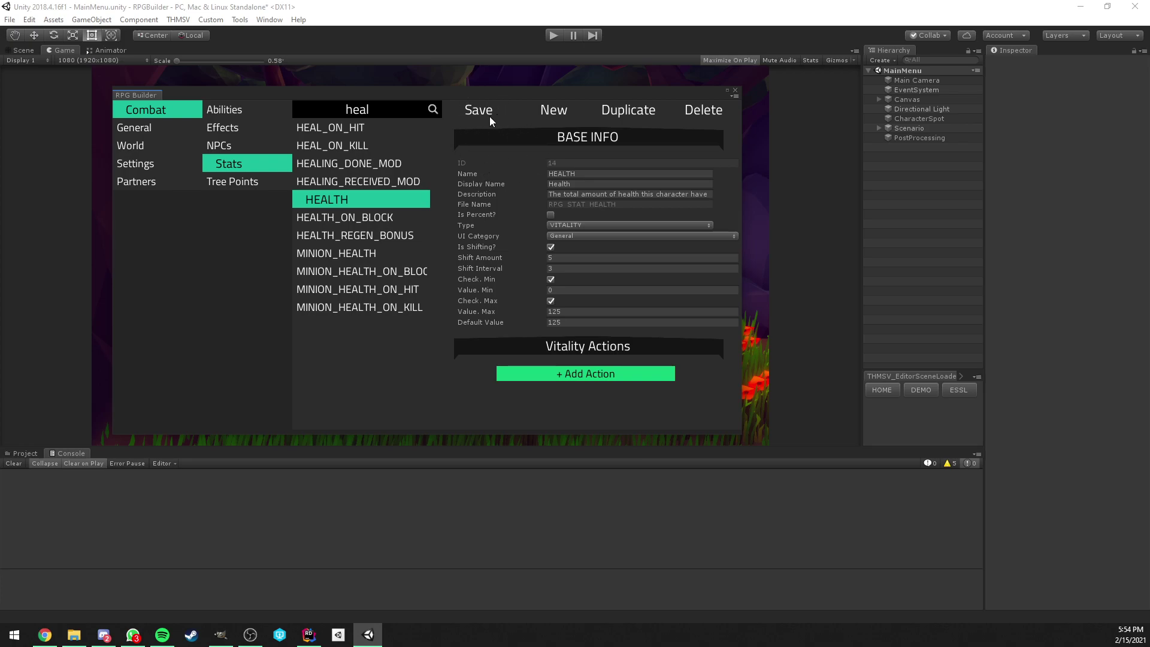
pyautogui.click(367, 181)
# Step: Reload HEALTH to restore its Death action, keeping the Equal Or Below comparison
pyautogui.click(355, 200)
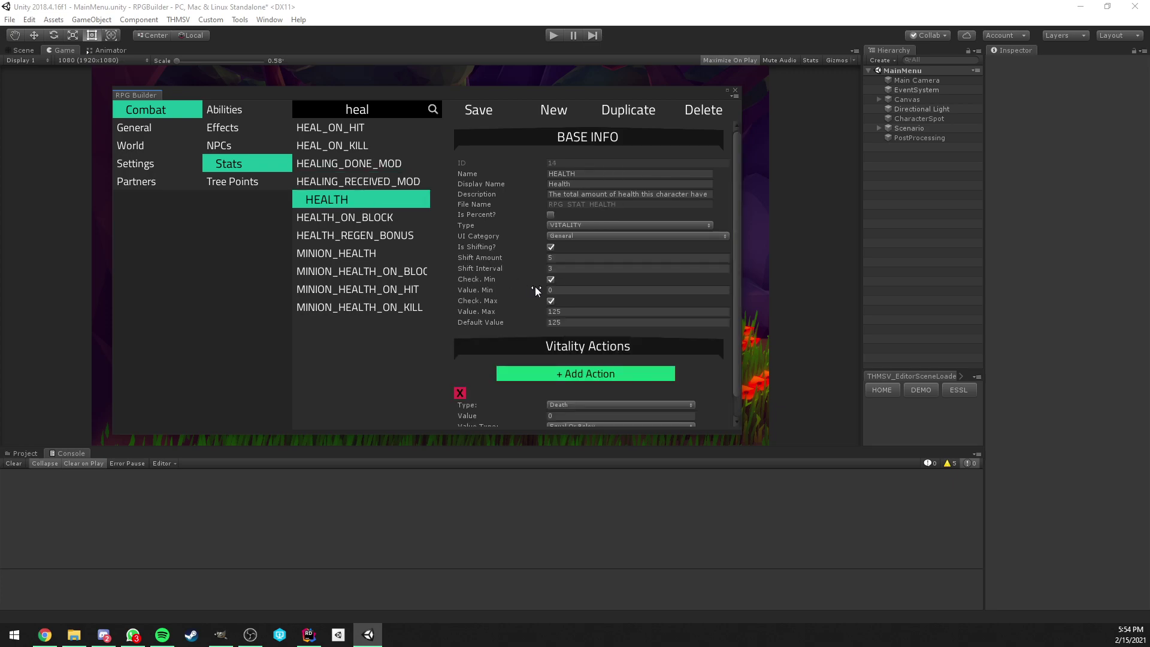
pyautogui.scroll(-1, 563, 306)
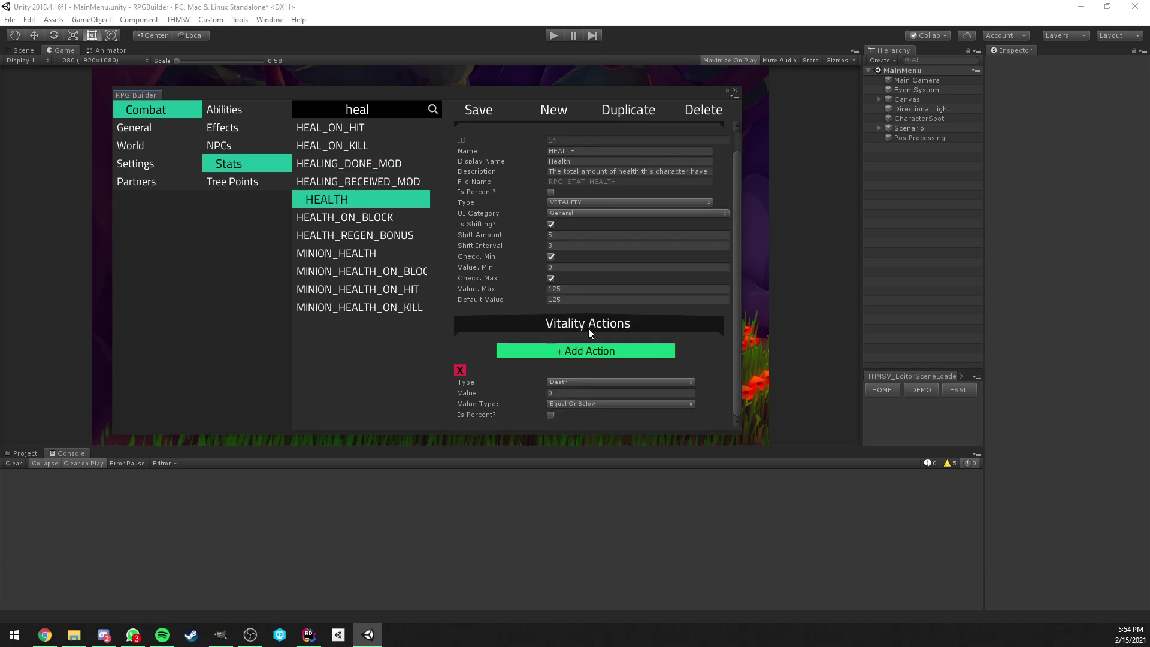
pyautogui.click(569, 393)
pyautogui.click(588, 403)
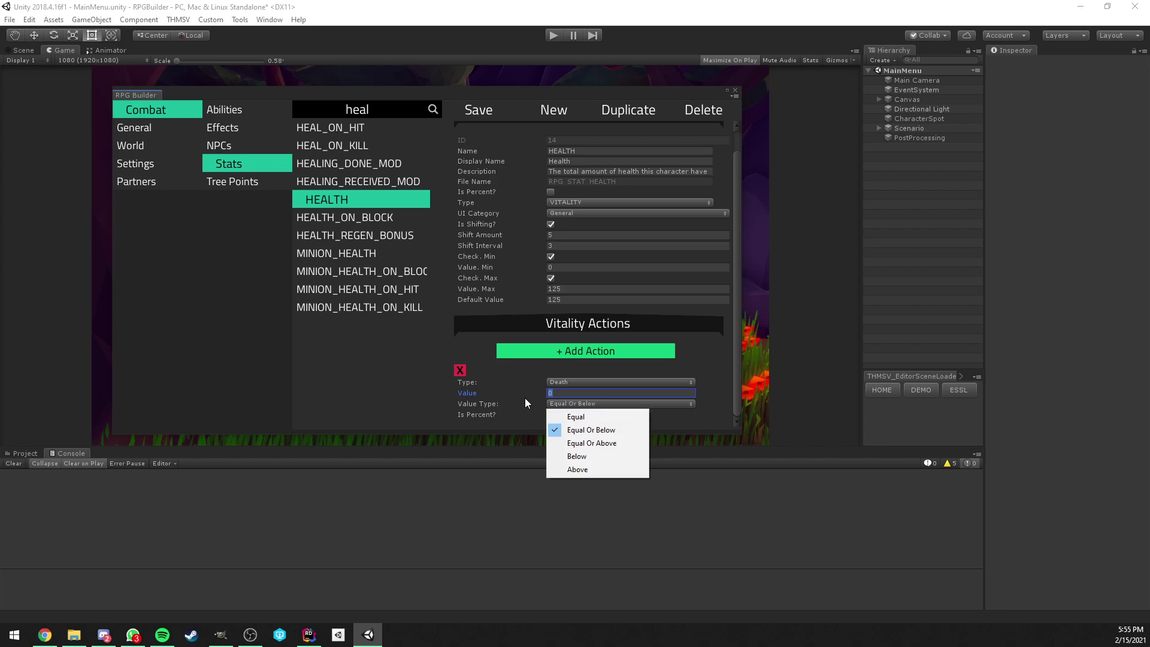
pyautogui.click(566, 402)
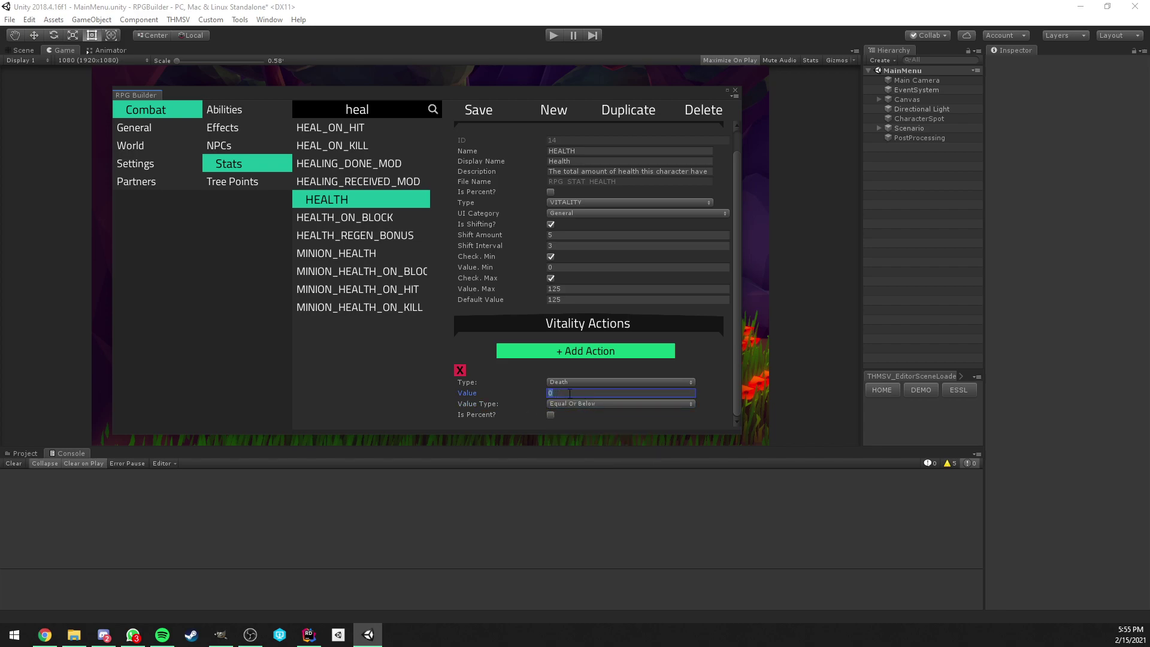
# Step: Enter a threshold of 50 and toggle Is Percent? on and back off
pyautogui.write('50')
pyautogui.click(551, 415)
pyautogui.click(574, 394)
pyautogui.click(551, 415)
pyautogui.click(569, 393)
# Step: Turn Is Percent? on and cycle the comparison through Equal, Below, Above, settling on Equal Or Above
pyautogui.click(570, 404)
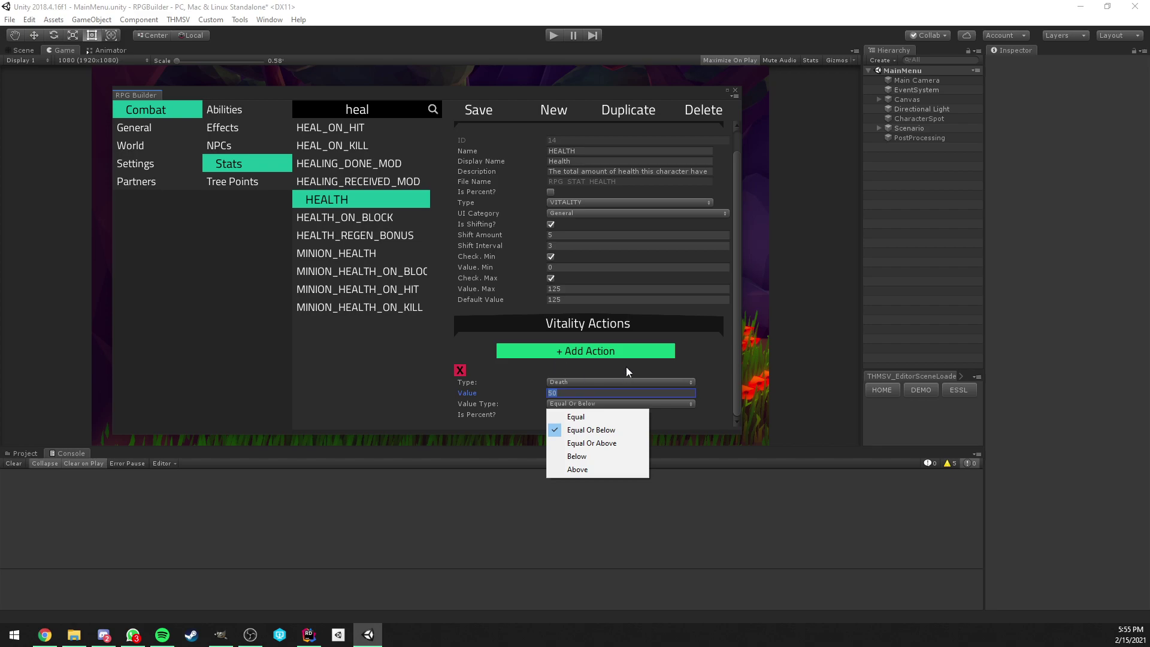
pyautogui.click(598, 417)
pyautogui.click(552, 415)
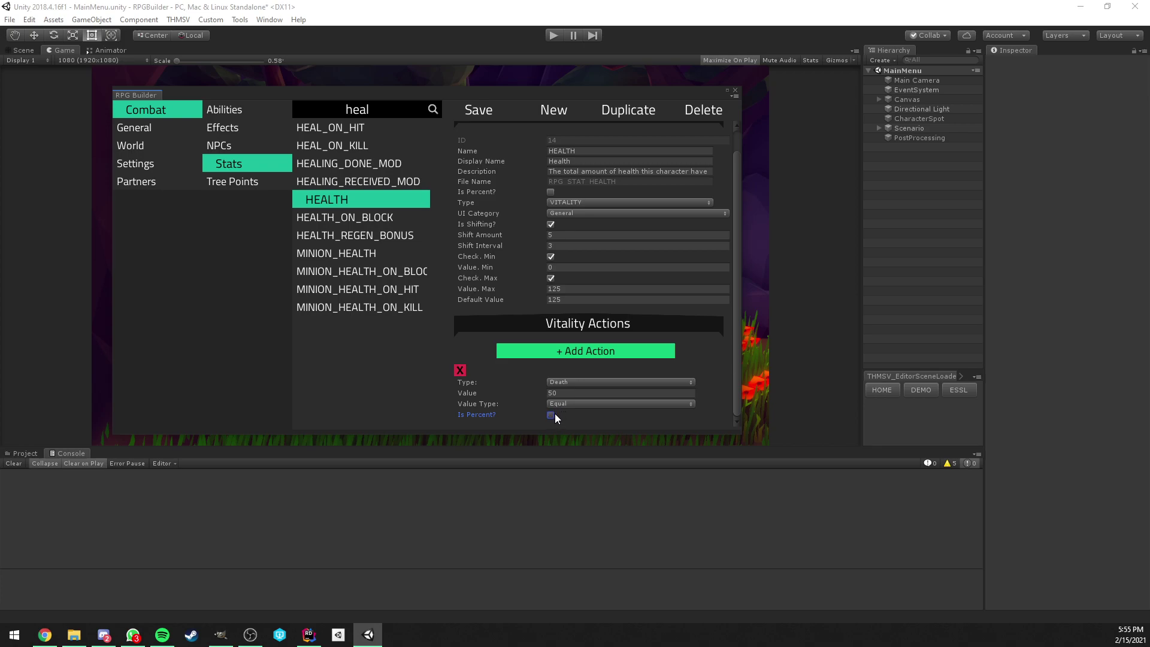
pyautogui.click(569, 405)
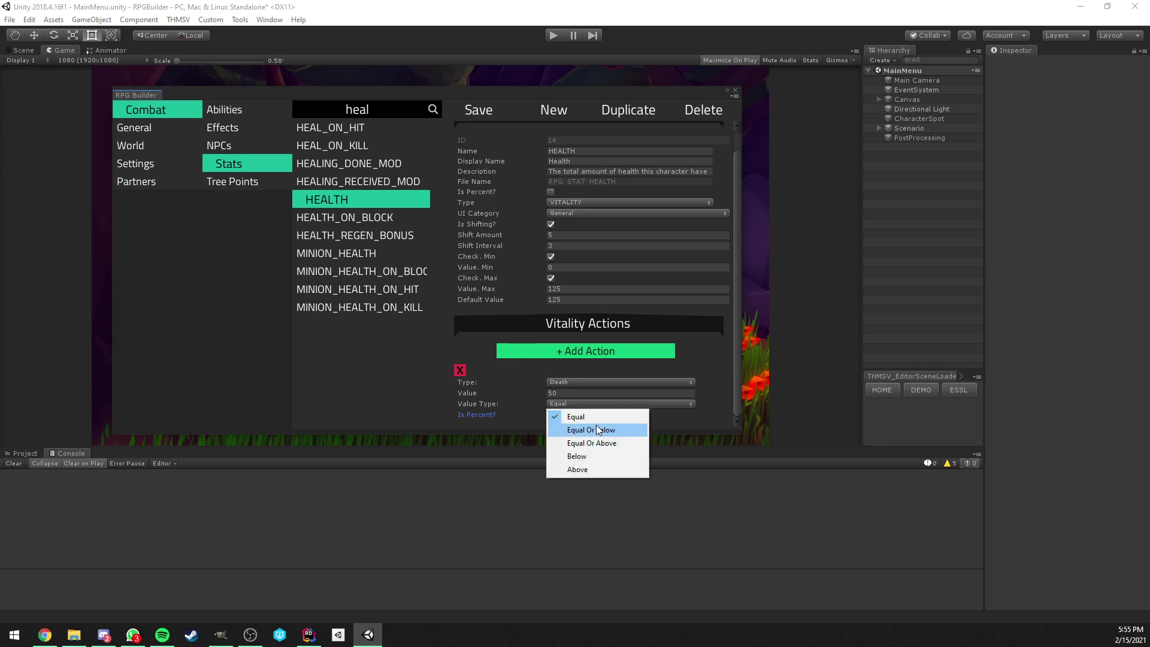
pyautogui.click(595, 455)
pyautogui.click(571, 403)
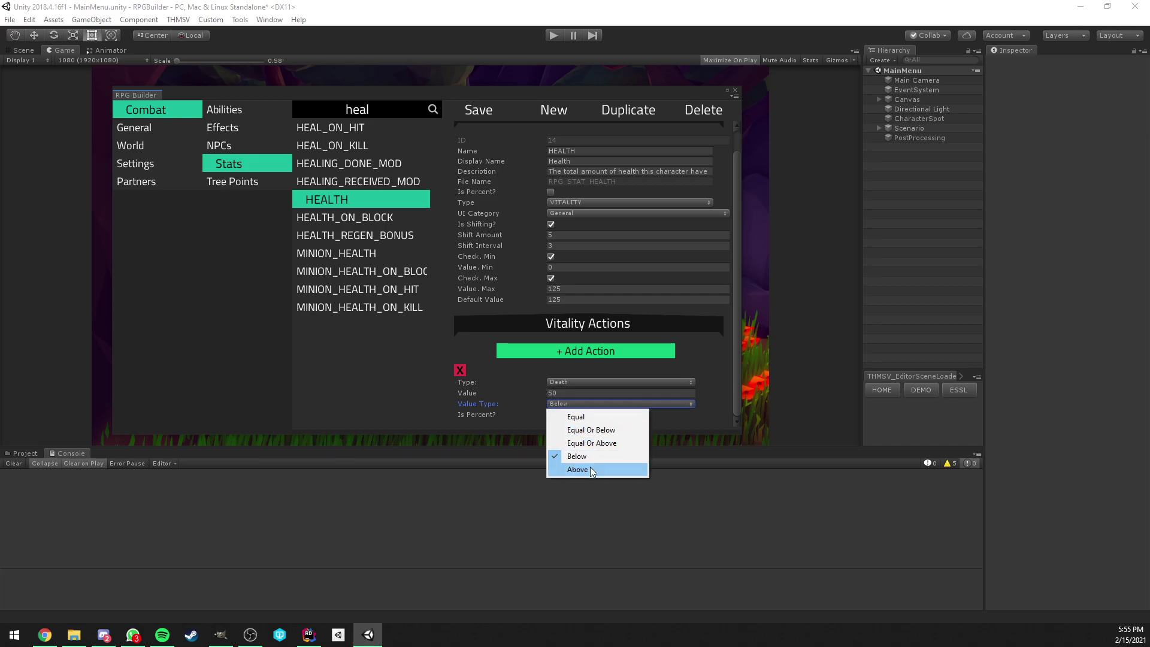
pyautogui.click(591, 469)
pyautogui.click(562, 404)
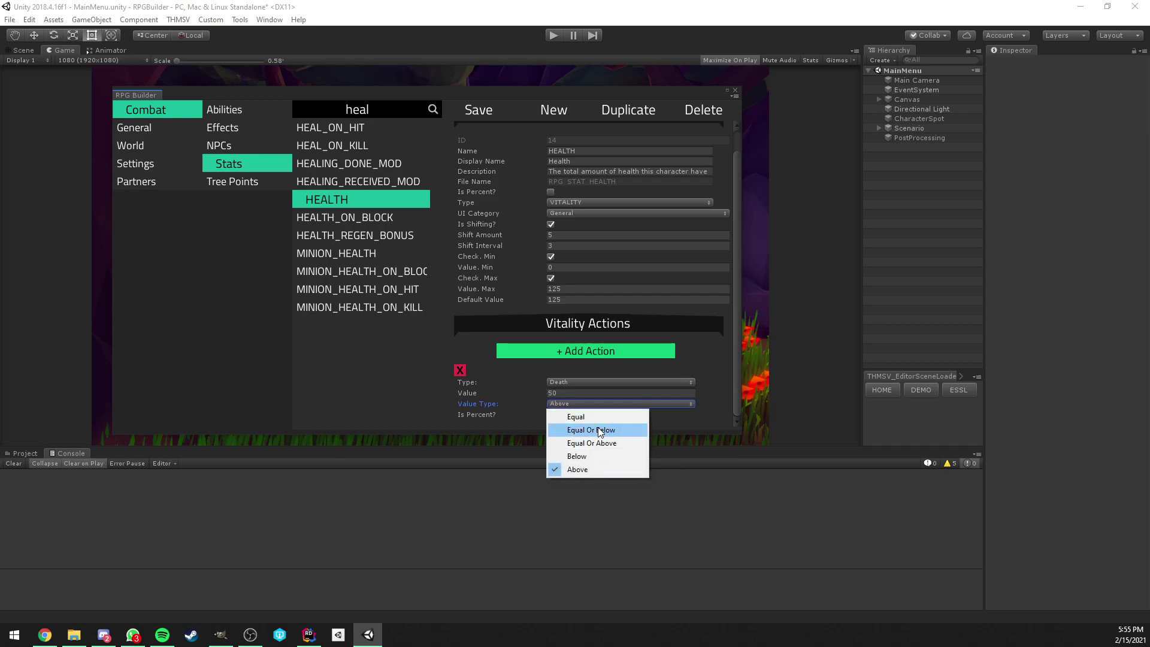
pyautogui.click(600, 430)
pyautogui.click(587, 405)
pyautogui.click(599, 443)
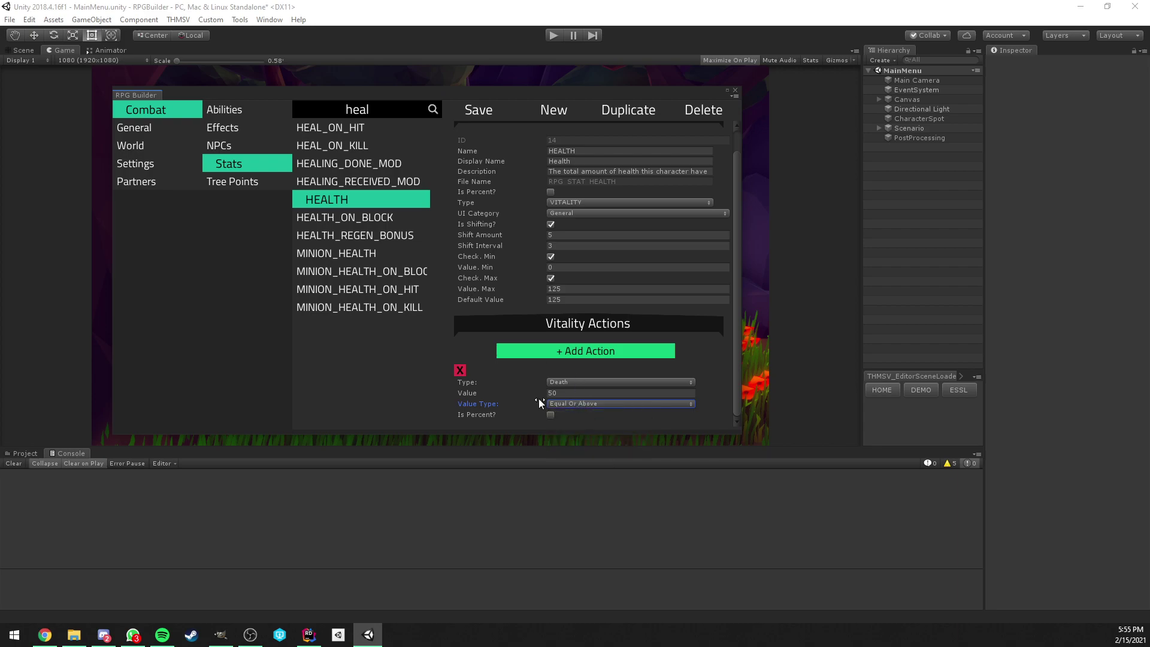
pyautogui.click(574, 392)
# Step: Erase the Death action's threshold so it resets to 0, then reselect the value
pyautogui.press('BackSpace')
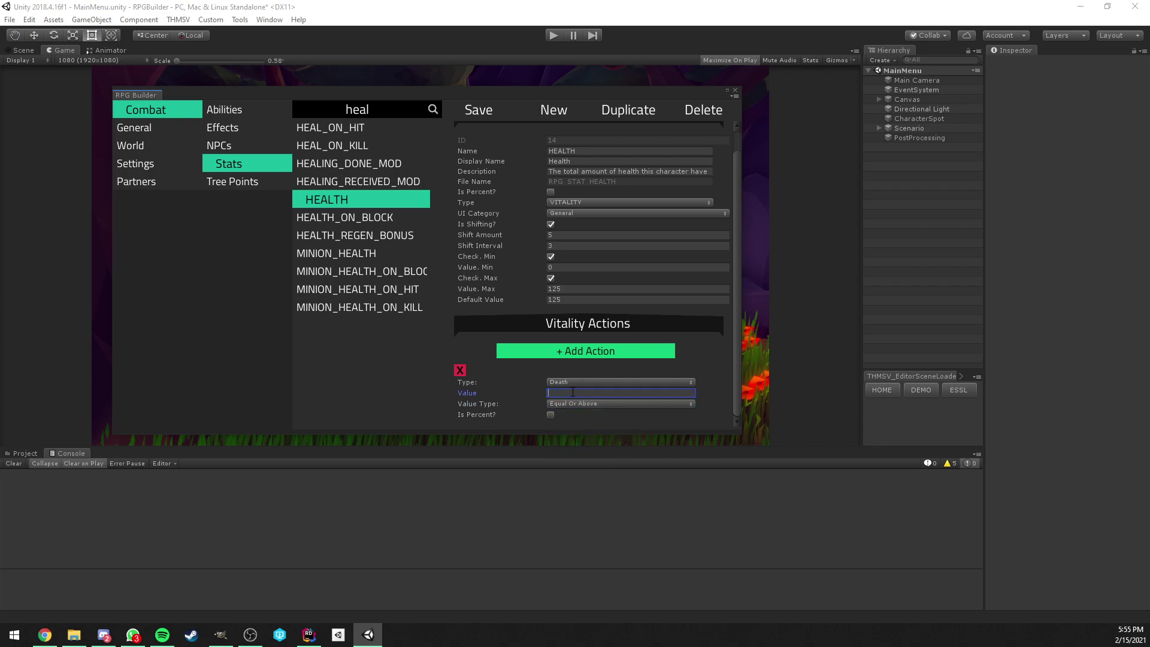
pyautogui.press('Return')
pyautogui.click(566, 393)
pyautogui.scroll(1, 571, 282)
pyautogui.scroll(-1, 600, 270)
# Step: Add a second vitality action to HEALTH and set its type to Effect
pyautogui.click(591, 351)
pyautogui.scroll(-2, 606, 293)
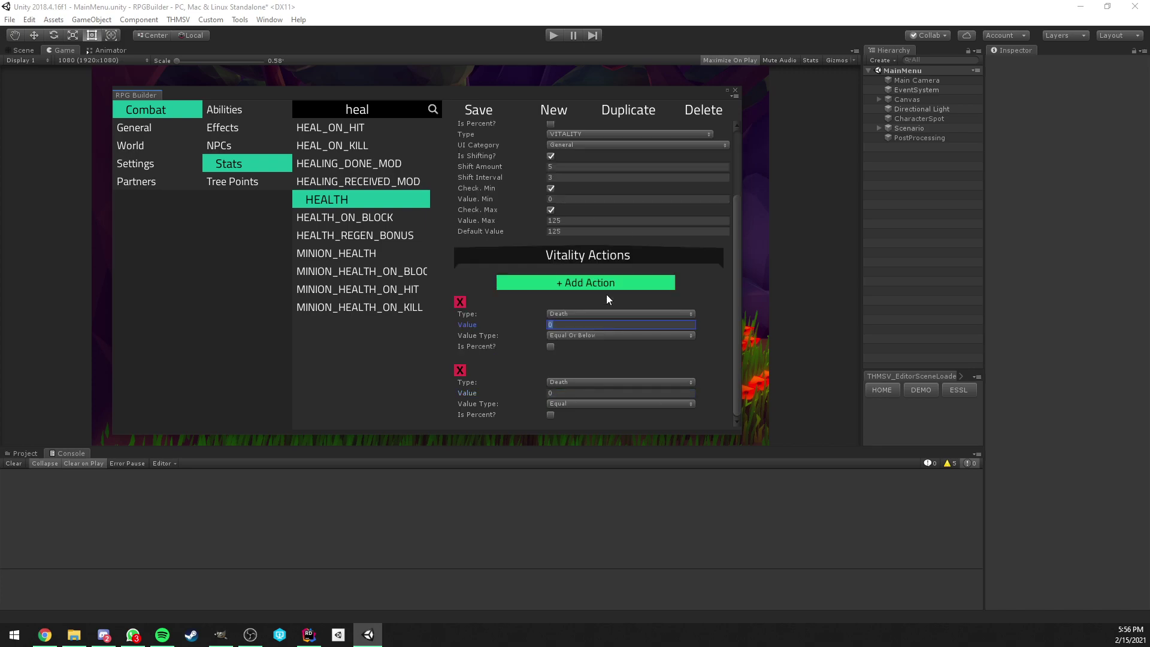
pyautogui.click(568, 393)
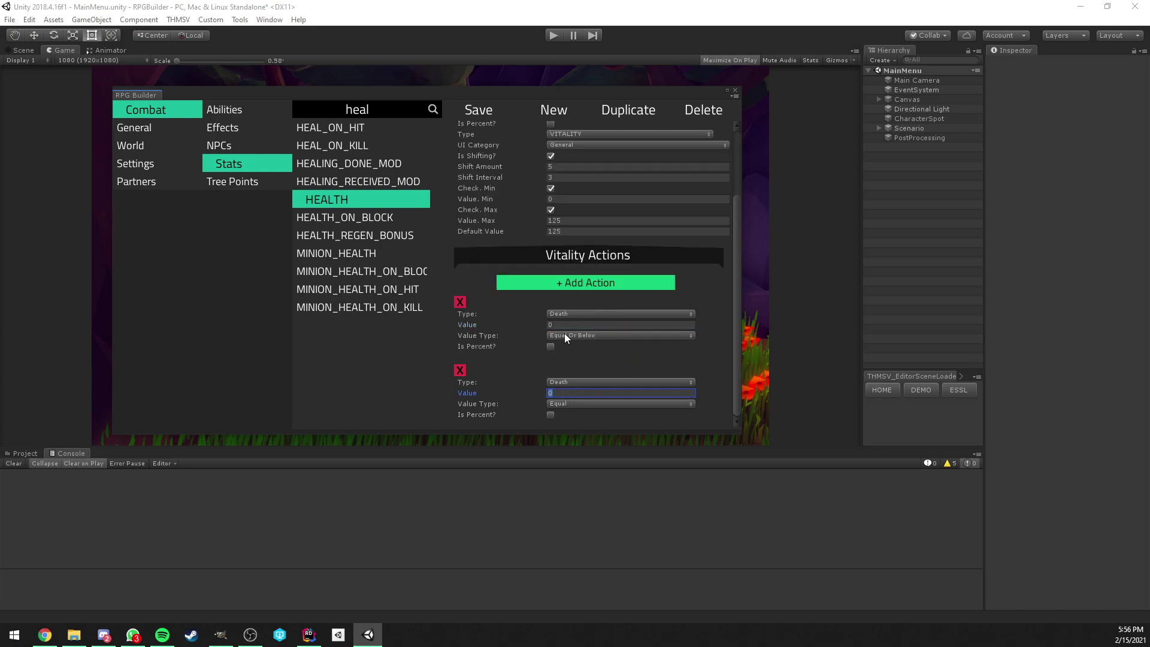
pyautogui.click(567, 383)
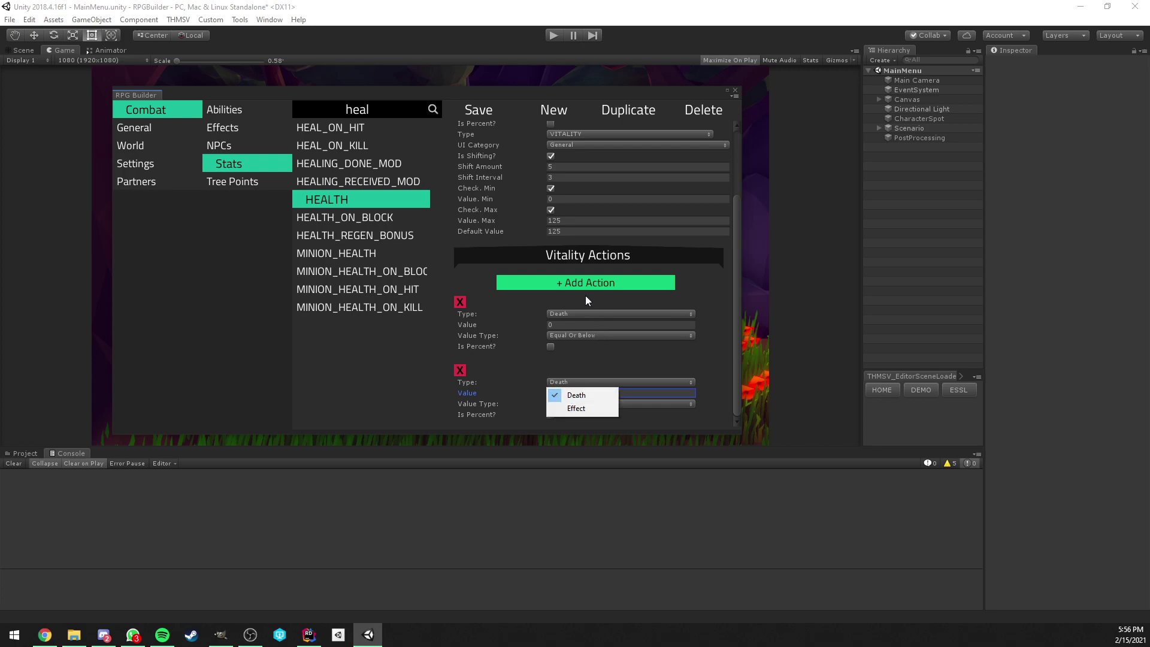
pyautogui.click(578, 408)
pyautogui.click(572, 371)
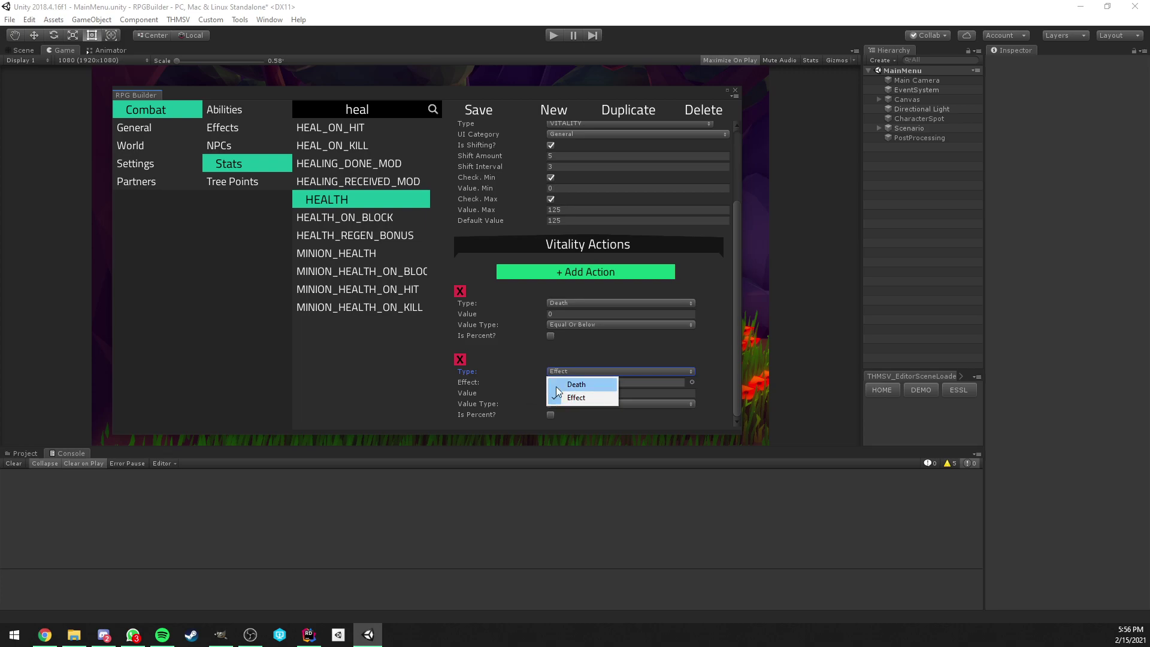
pyautogui.click(555, 398)
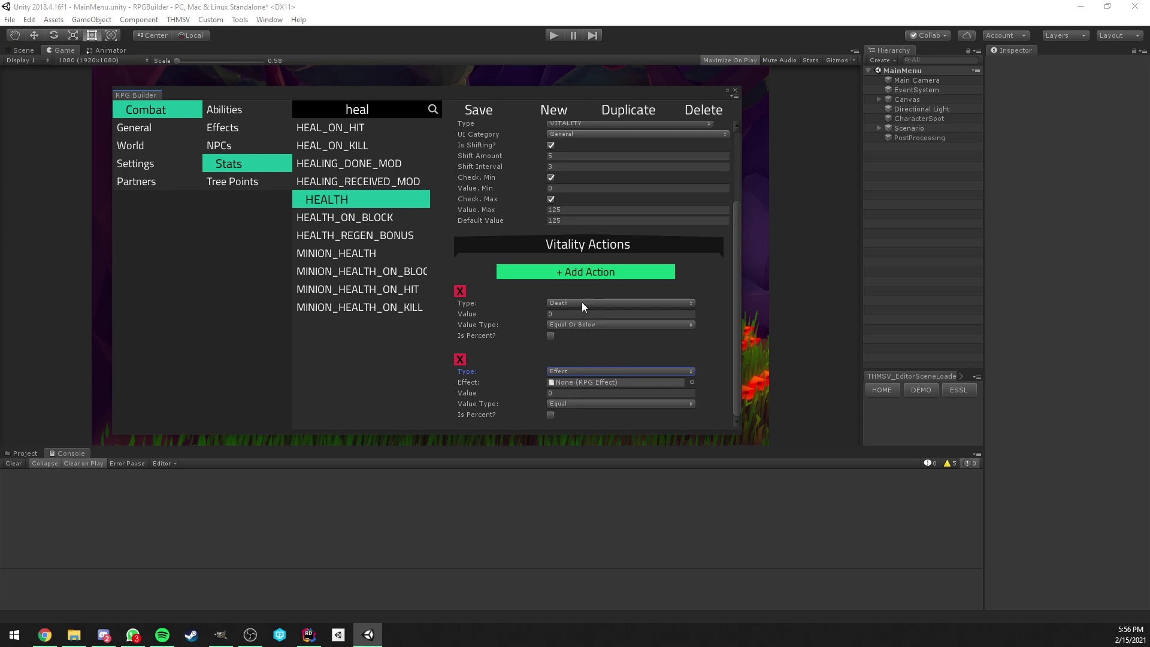
# Step: Keep the first action at Equal Or Below and assign RPG_EFFECT_Blessing to the Effect action
pyautogui.click(573, 324)
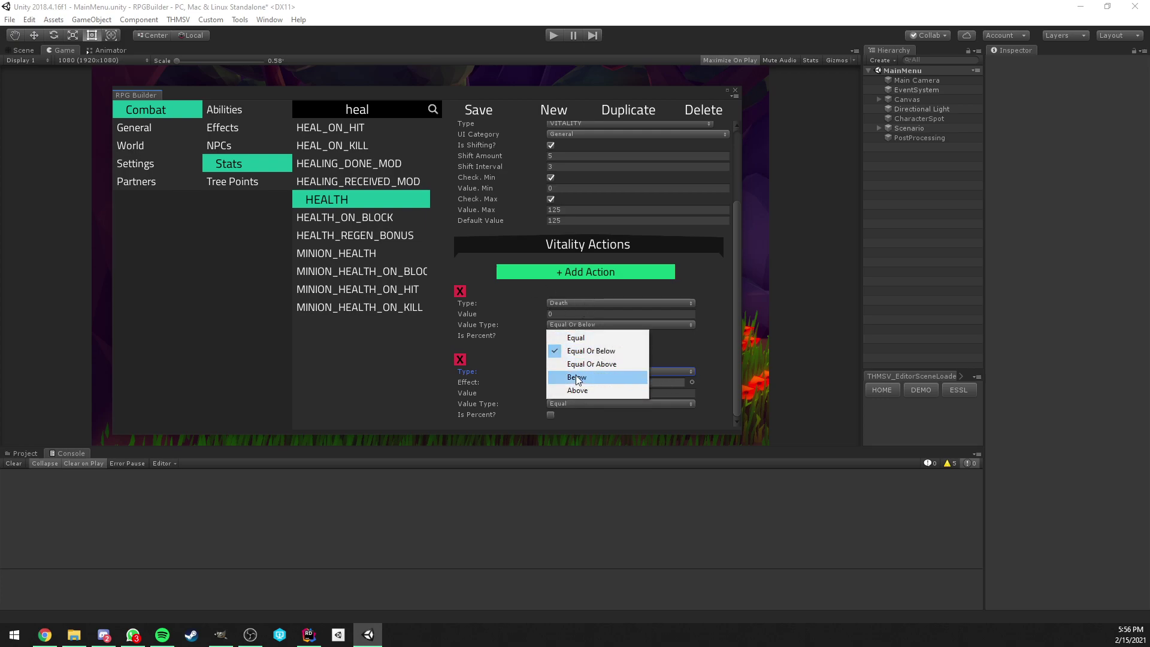
pyautogui.click(476, 393)
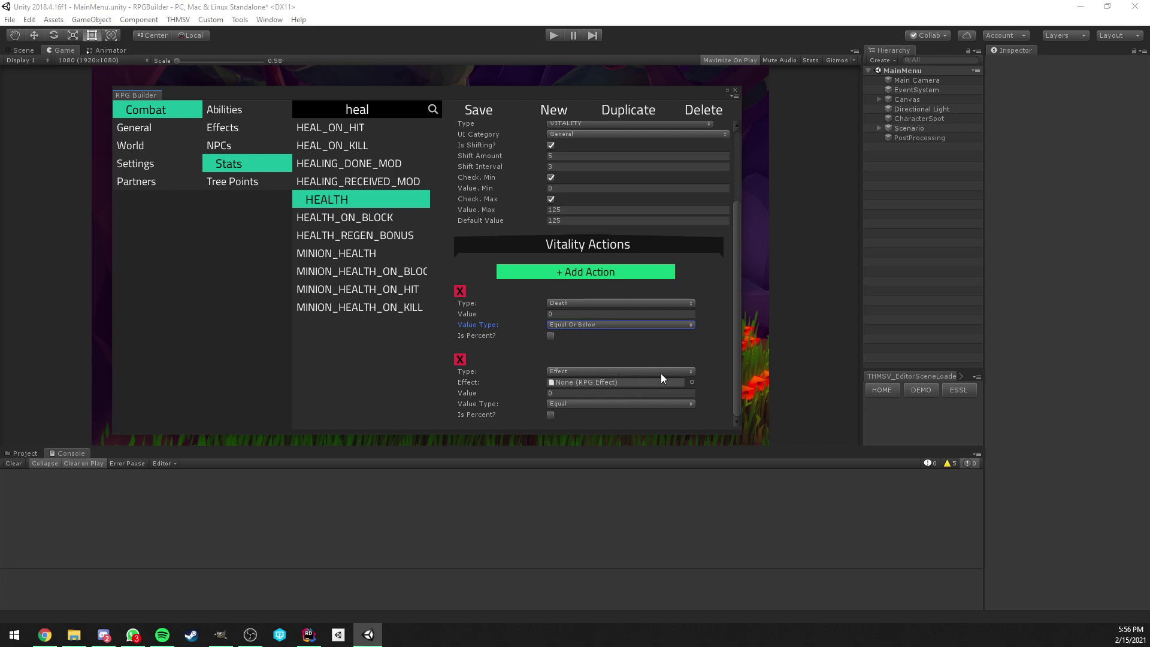
pyautogui.click(692, 384)
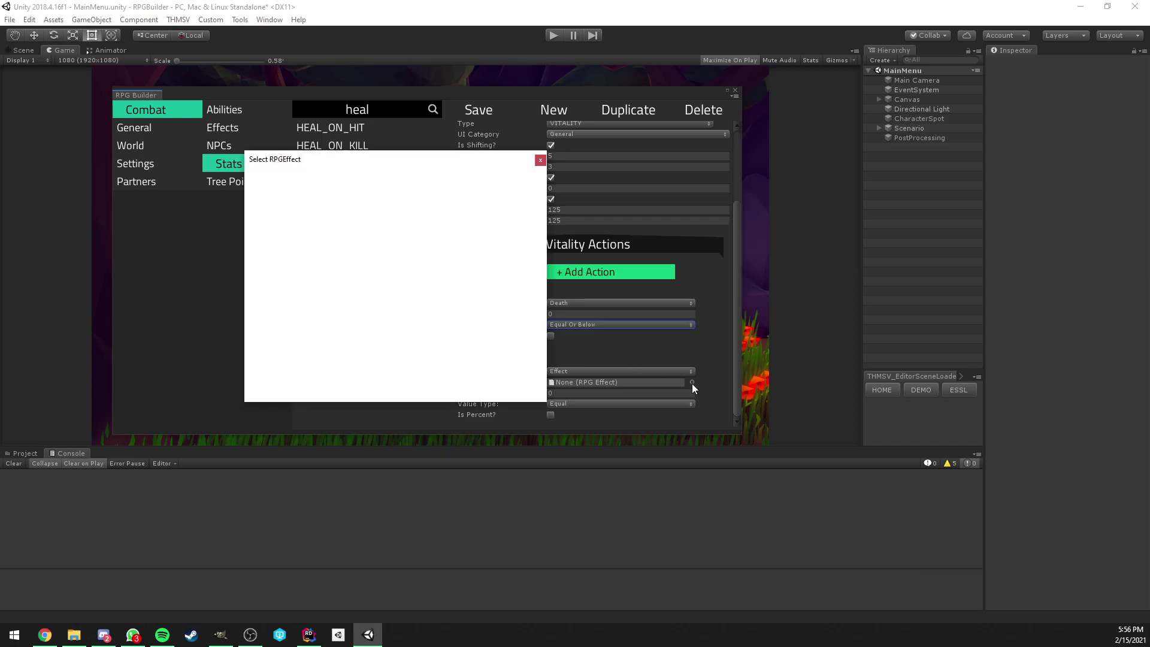
pyautogui.write('bles')
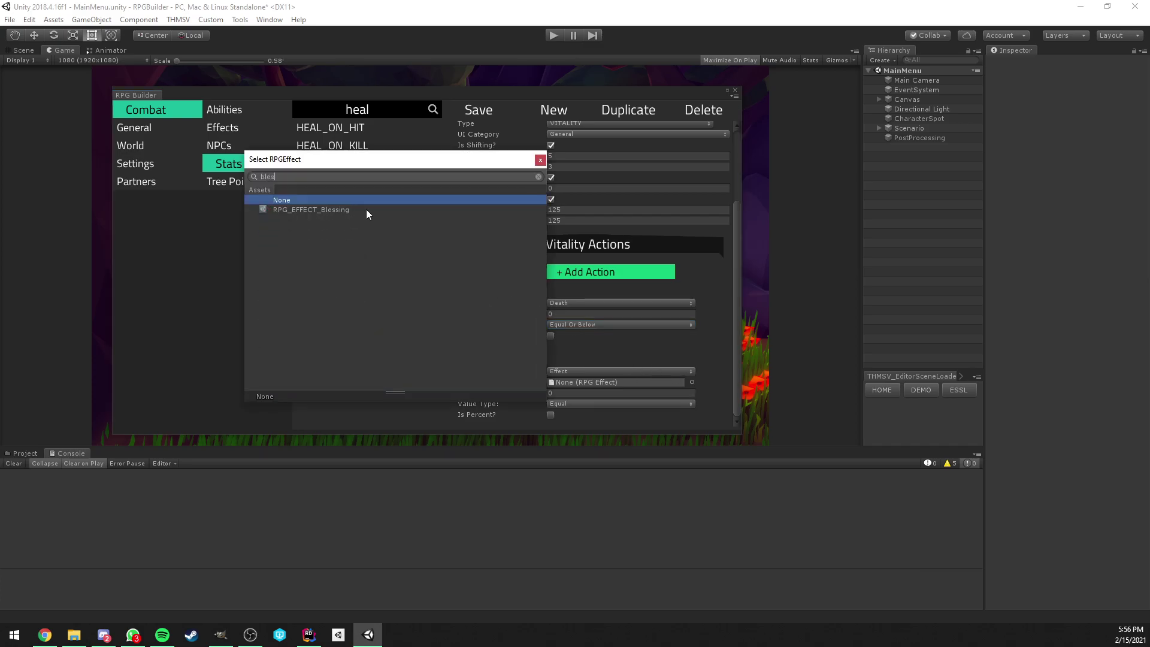
pyautogui.doubleClick(367, 211)
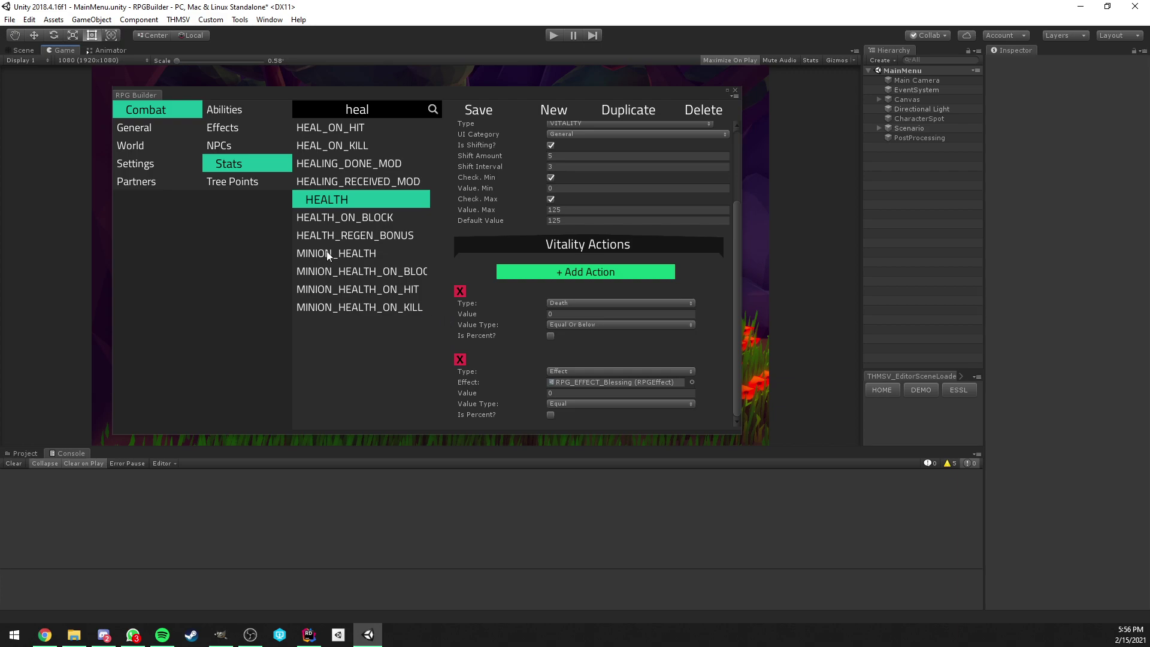
# Step: Find the Blessing effect, confirm its Heal Over Time type, then go back to Stats
pyautogui.click(236, 129)
pyautogui.write('ble')
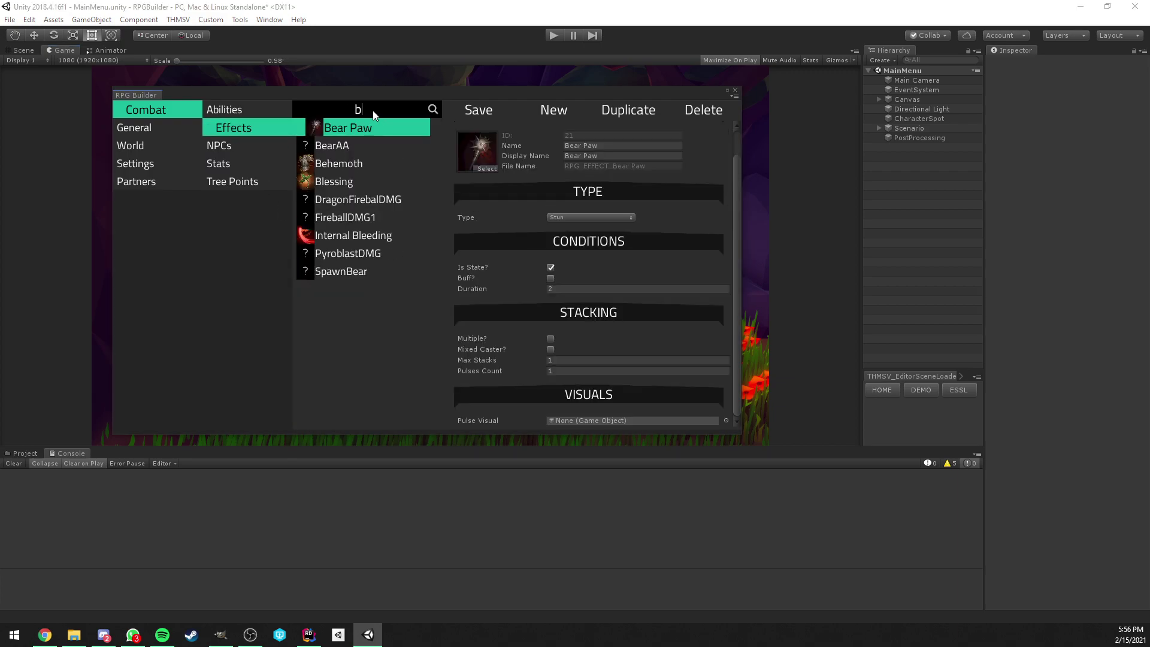
pyautogui.click(354, 128)
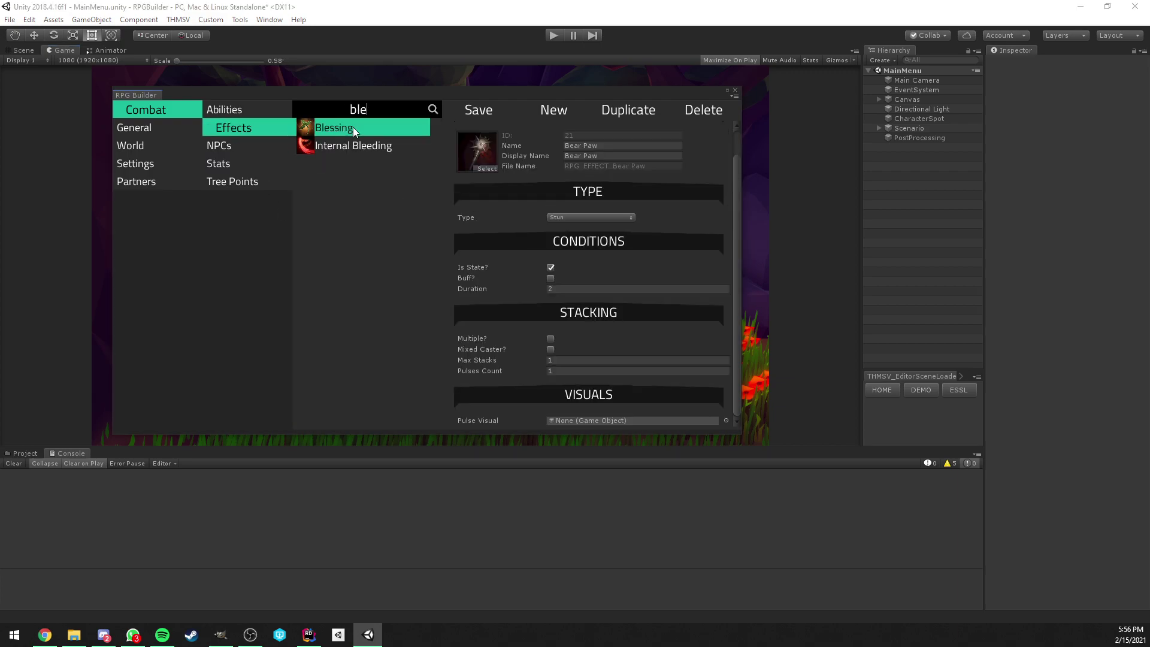
pyautogui.click(585, 217)
pyautogui.click(575, 266)
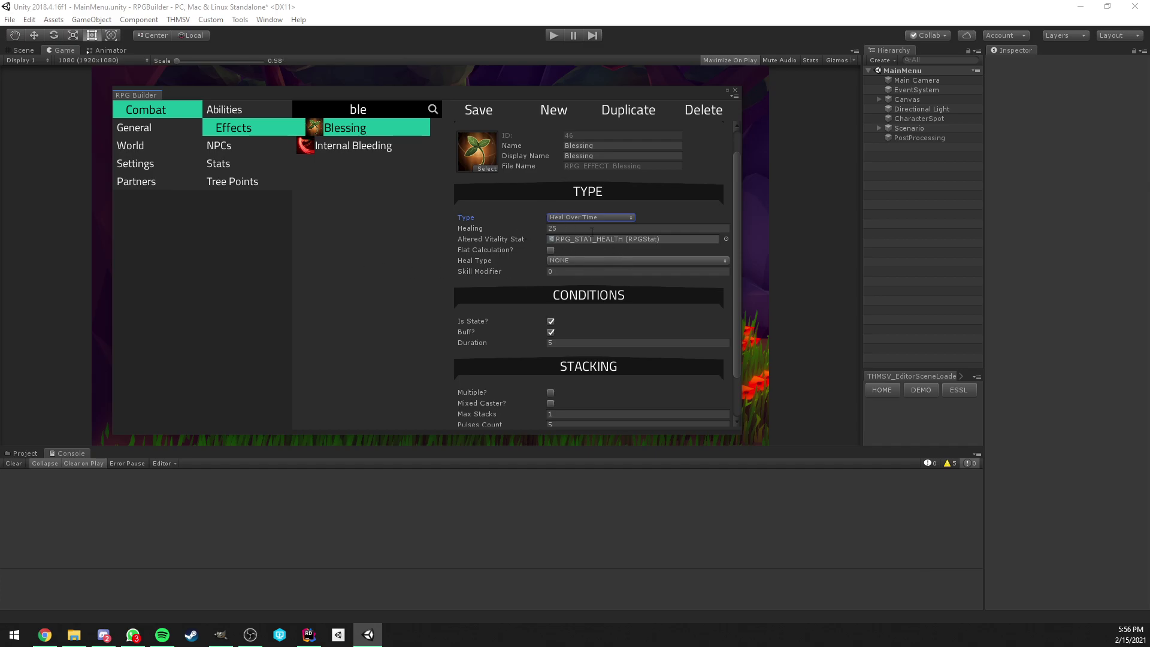
pyautogui.click(212, 162)
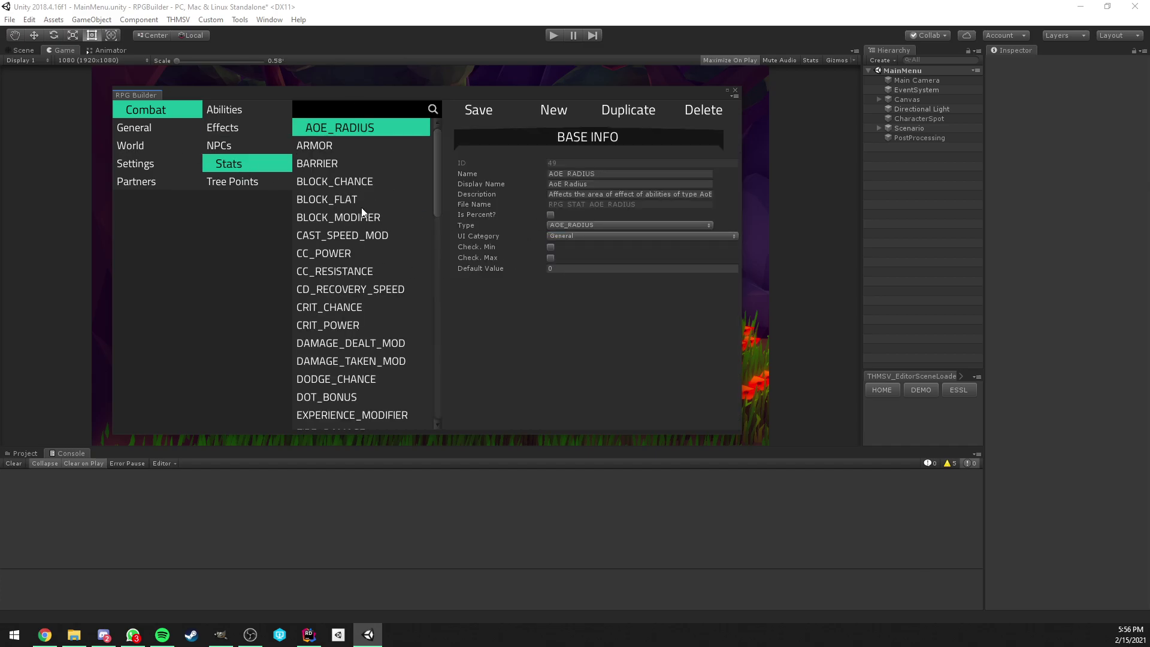
# Step: Add an Effect vitality action to HEALTH that applies RPG_EFFECT_Blessing
pyautogui.click(351, 111)
pyautogui.write('hea')
pyautogui.click(340, 198)
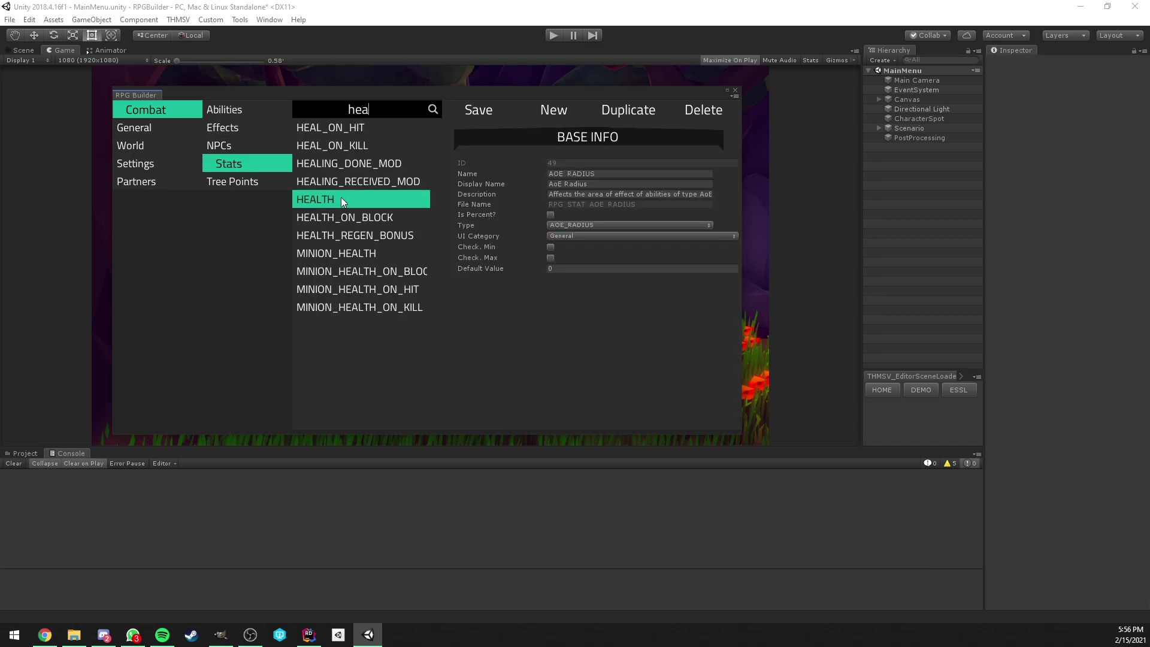
pyautogui.click(576, 349)
pyautogui.click(563, 382)
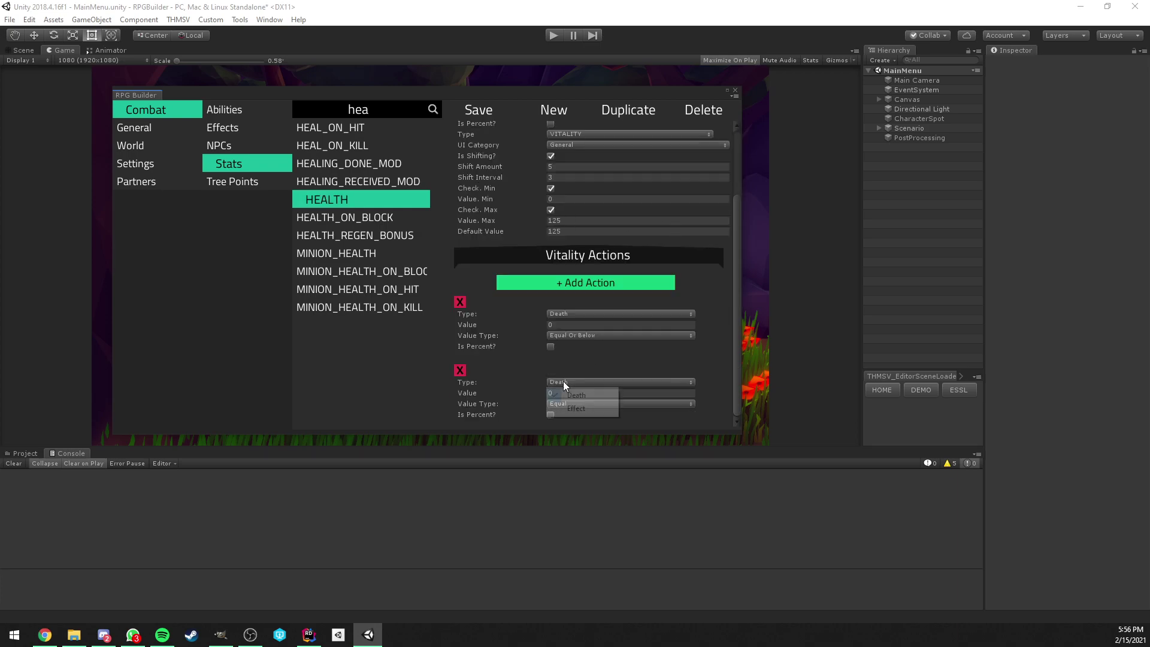
pyautogui.click(587, 408)
pyautogui.click(688, 380)
pyautogui.write('bles')
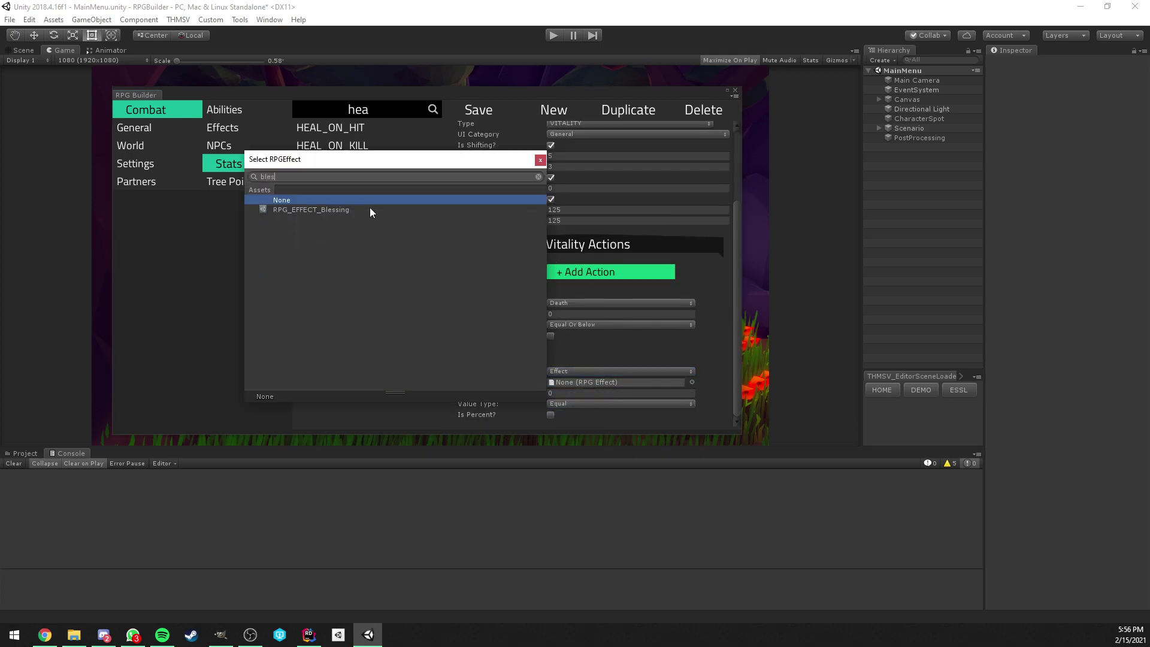
pyautogui.doubleClick(369, 209)
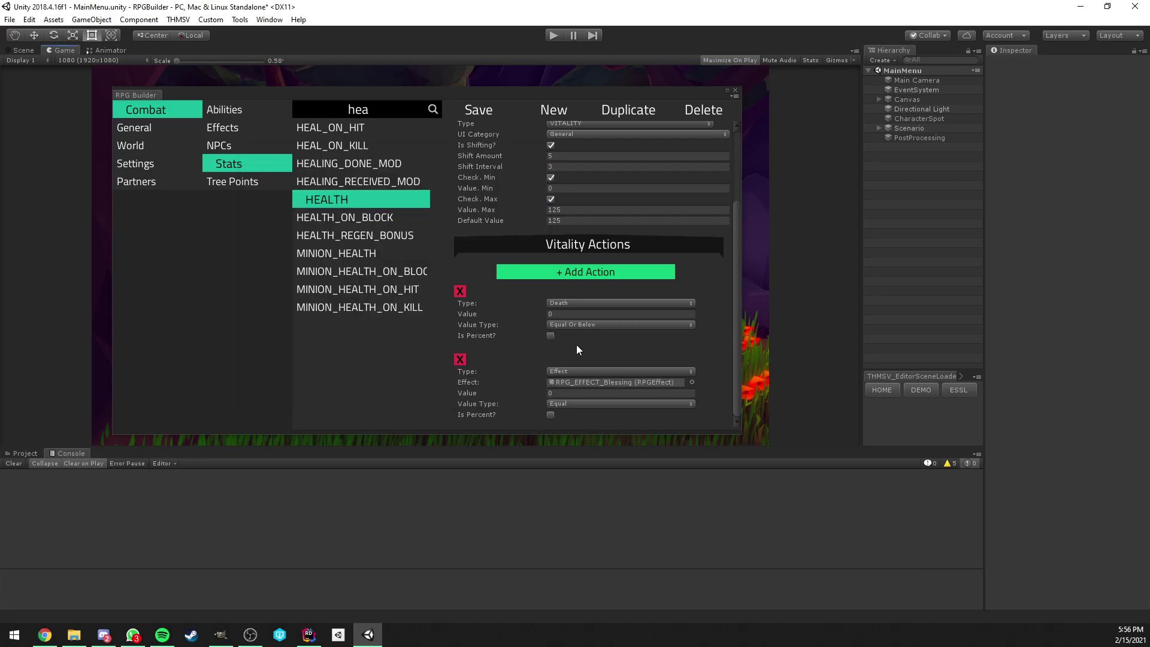
# Step: Set the action to trigger at 50 percent, Equal Or Below, and save HEALTH
pyautogui.click(576, 394)
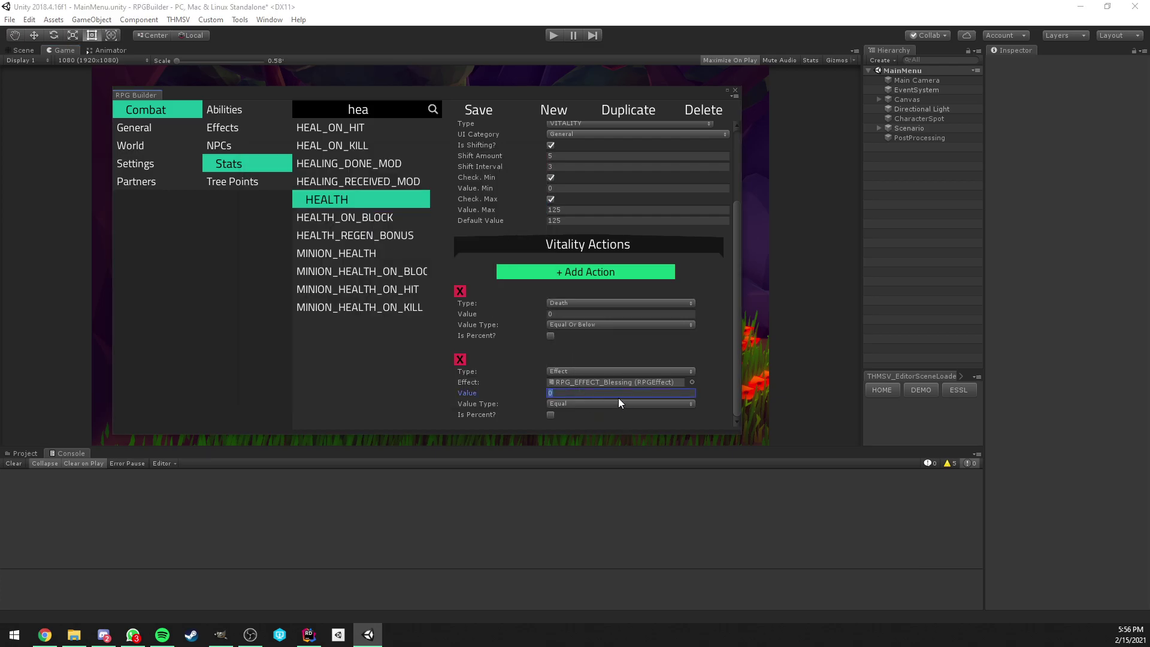
pyautogui.write('50')
pyautogui.click(551, 415)
pyautogui.click(570, 404)
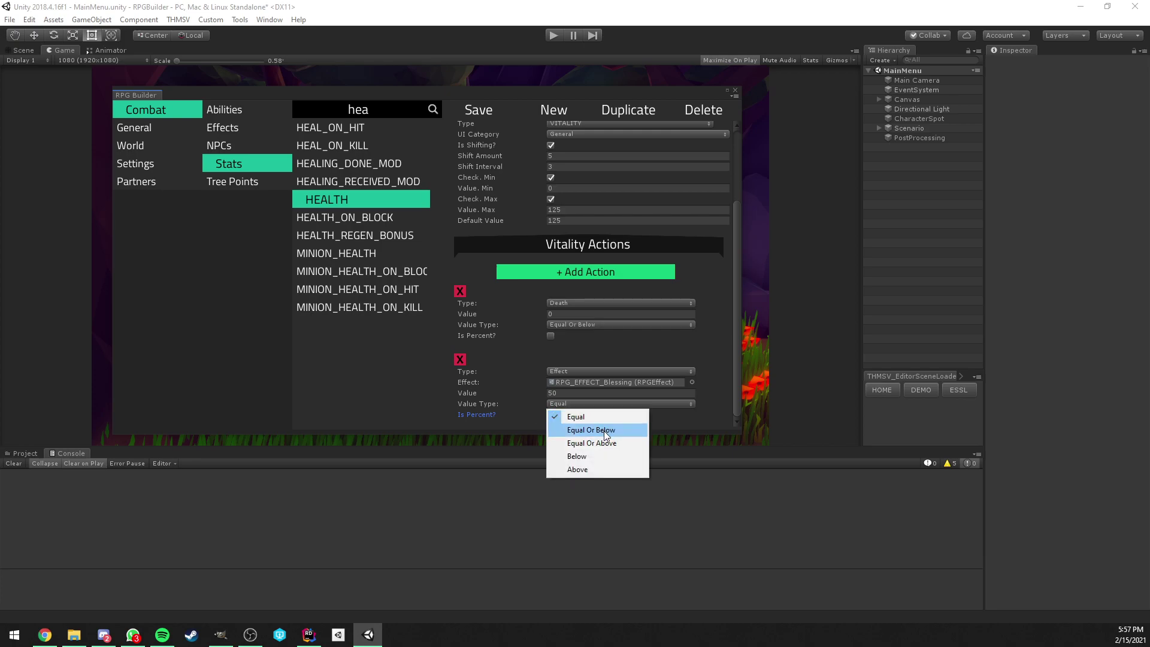
pyautogui.click(604, 430)
pyautogui.click(493, 109)
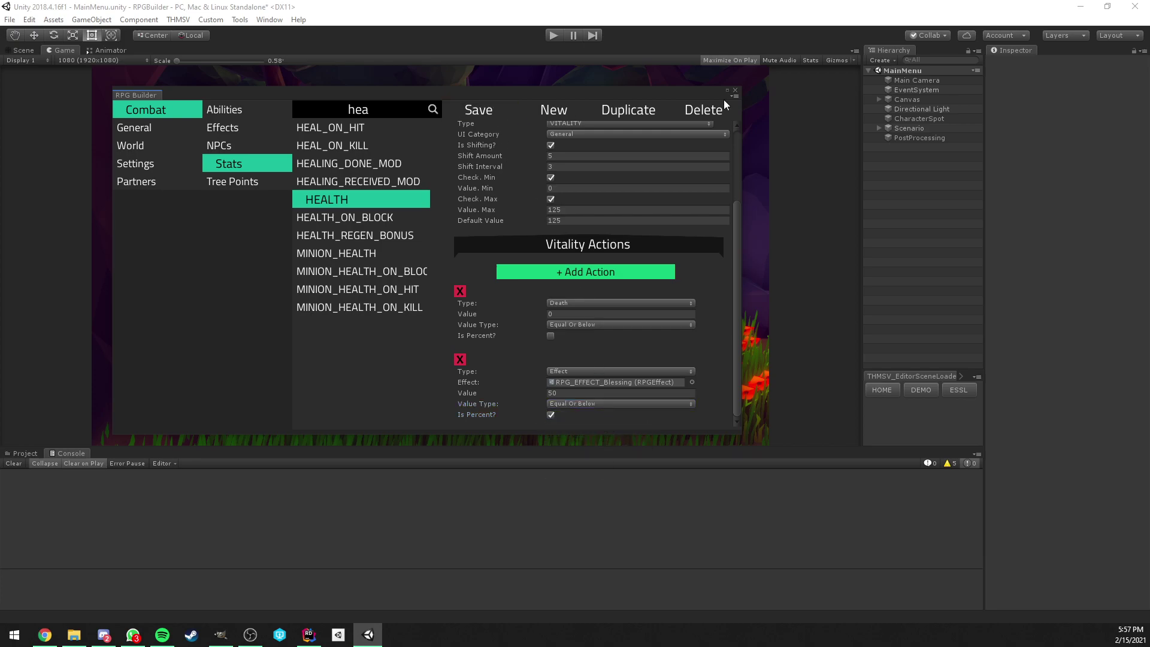
# Step: Close RPG Builder, play the DEMO1 scene via Continue and PLAY, and look around the character
pyautogui.click(737, 91)
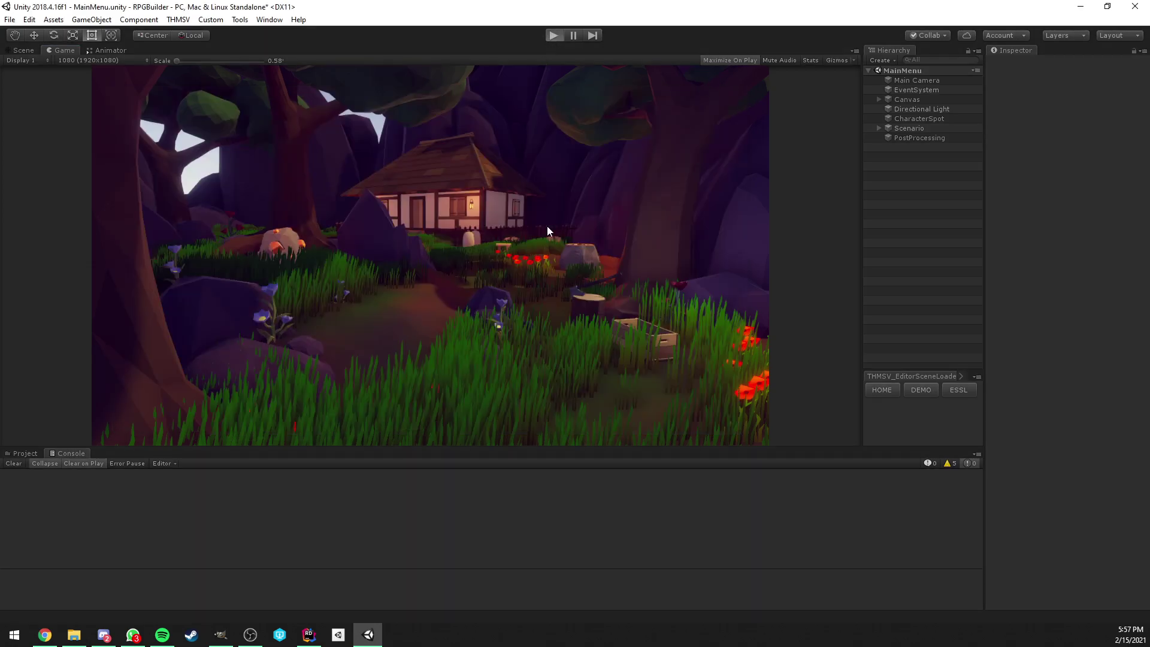
pyautogui.hotkey('ctrl', 'p')
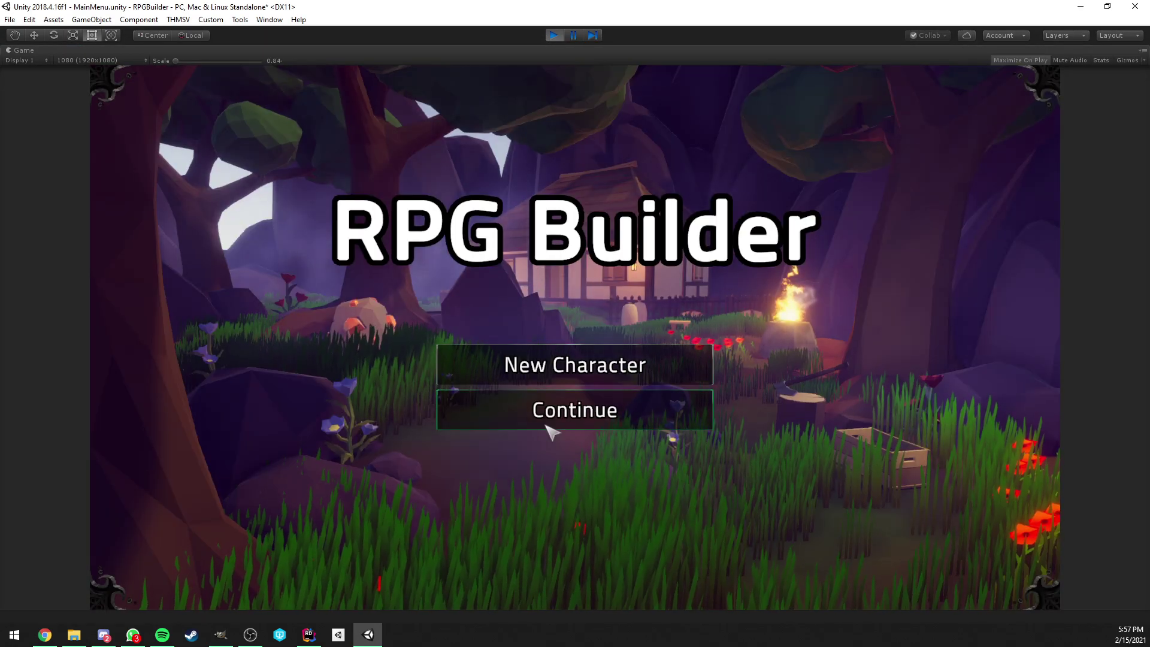
pyautogui.click(547, 426)
pyautogui.click(573, 571)
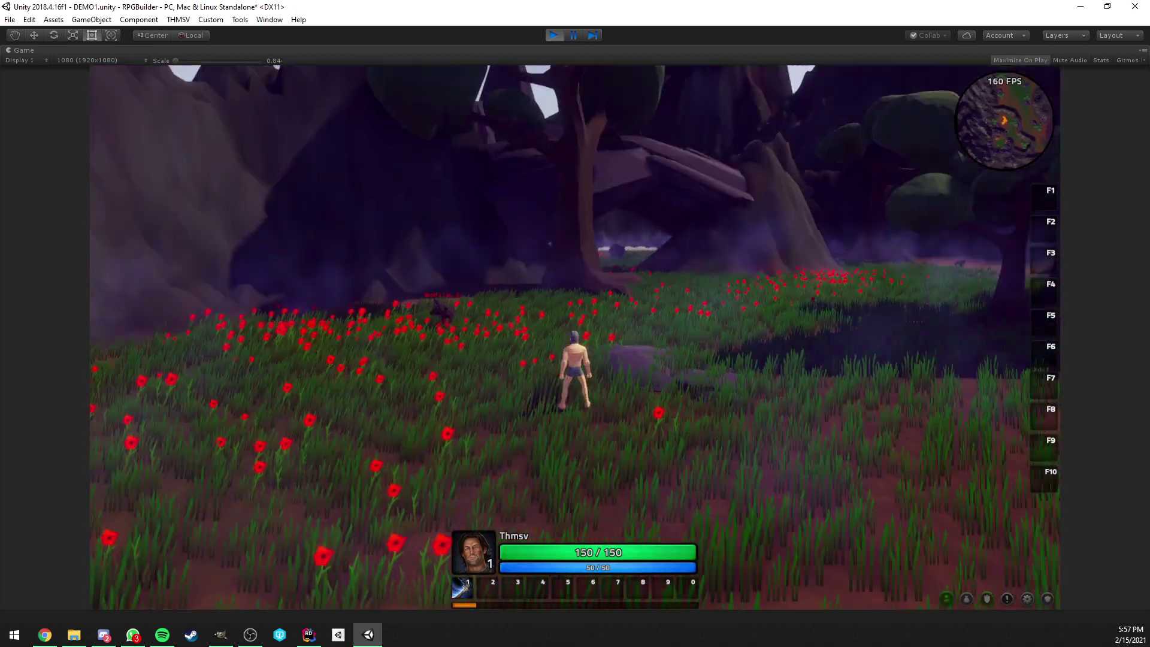
pyautogui.moveTo(588, 300); pyautogui.dragTo(569, 287, button='right')
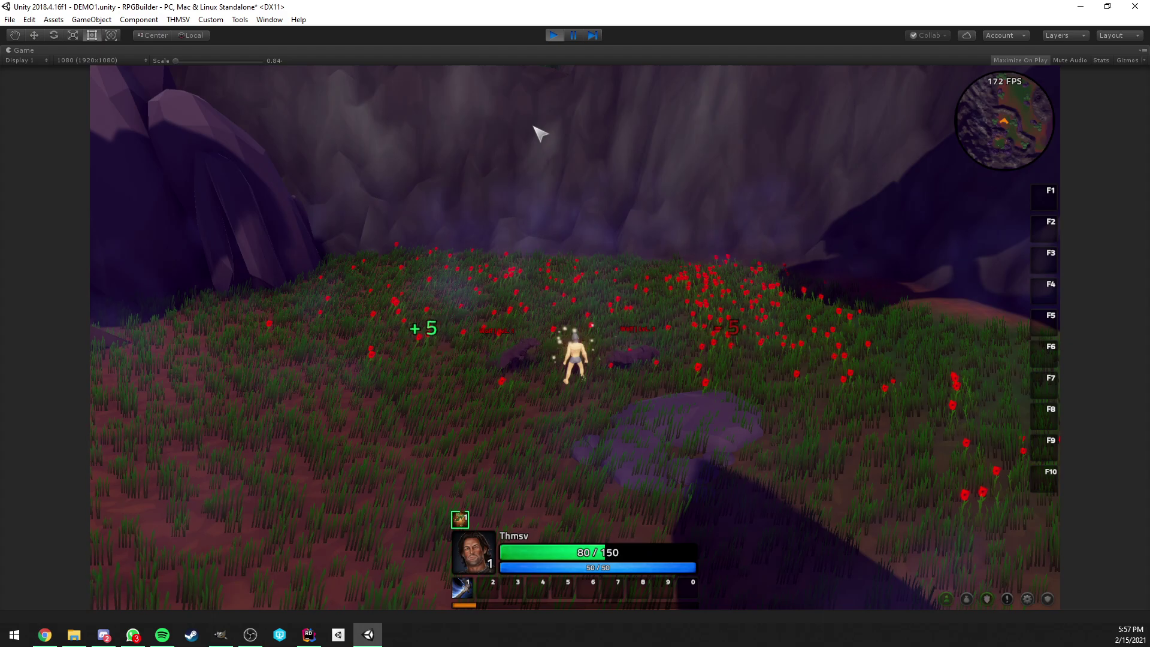
# Step: Reopen RPG Builder on the HEALTH stat via a 'heal' search, then stop play mode
pyautogui.click(178, 19)
pyautogui.click(192, 34)
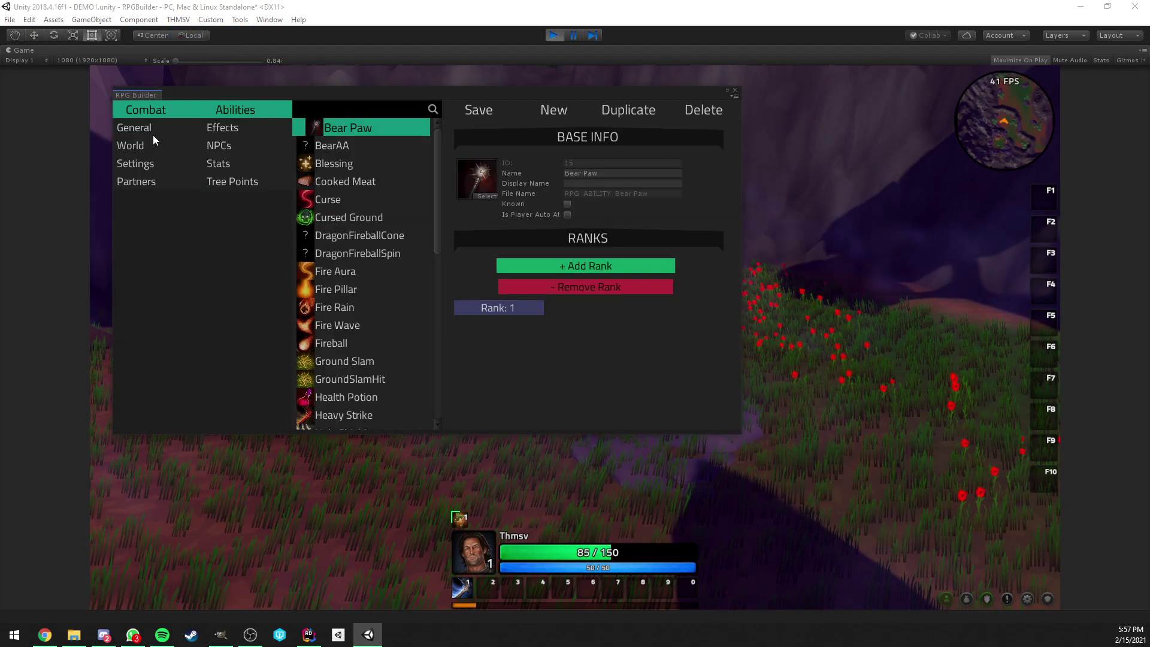
pyautogui.click(234, 163)
pyautogui.click(319, 109)
pyautogui.write('heal')
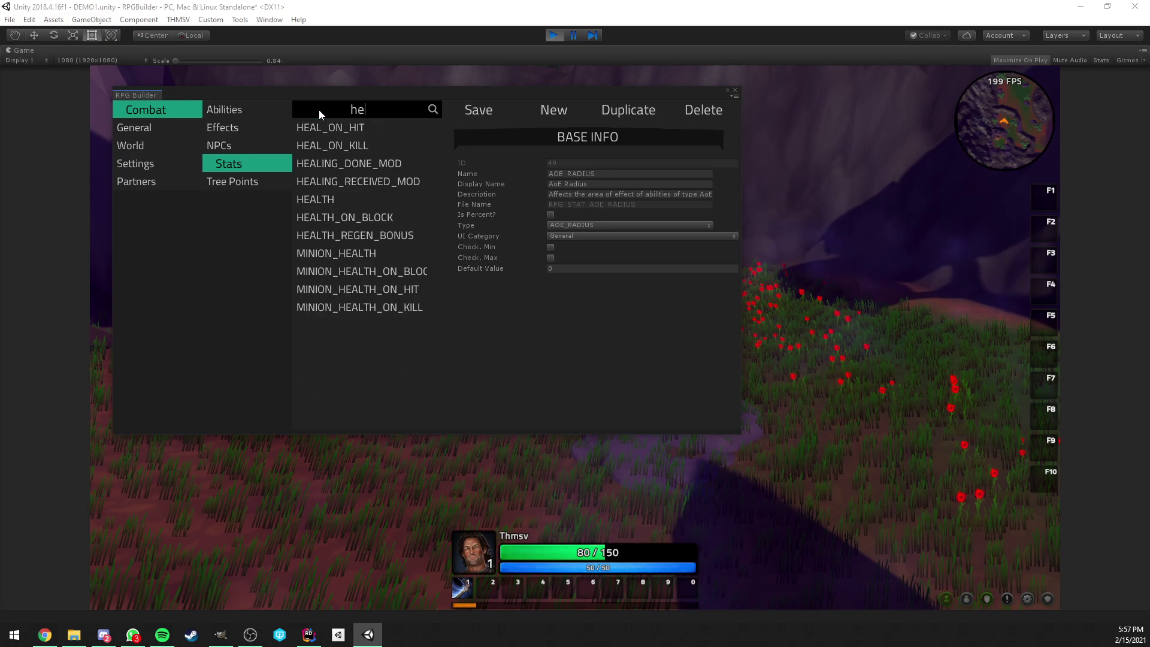
pyautogui.click(355, 202)
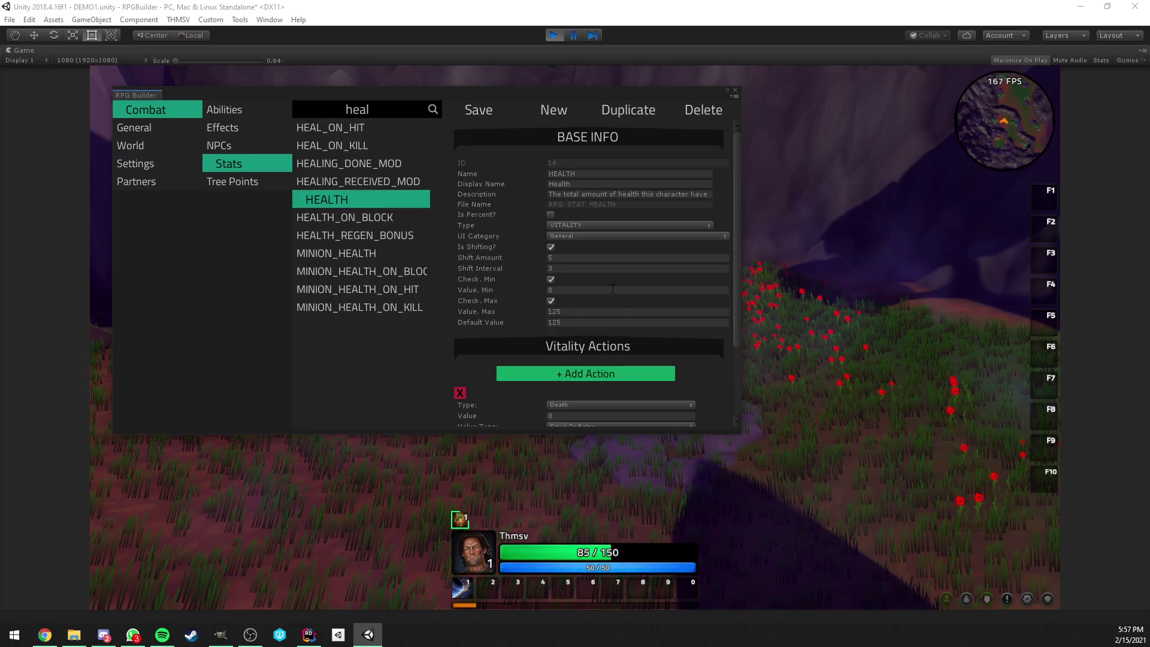
pyautogui.click(554, 36)
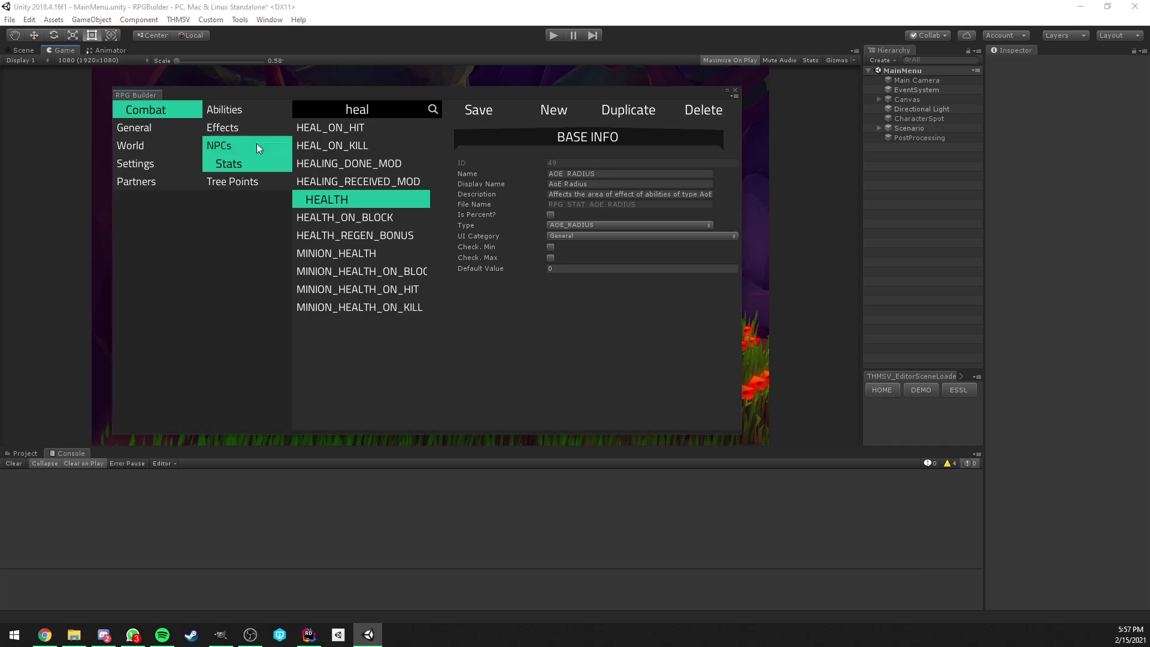
# Step: Find HEALTH via a 'heal' search and delete its Blessing Effect vitality action
pyautogui.click(262, 147)
pyautogui.click(233, 165)
pyautogui.click(333, 113)
pyautogui.write('heal')
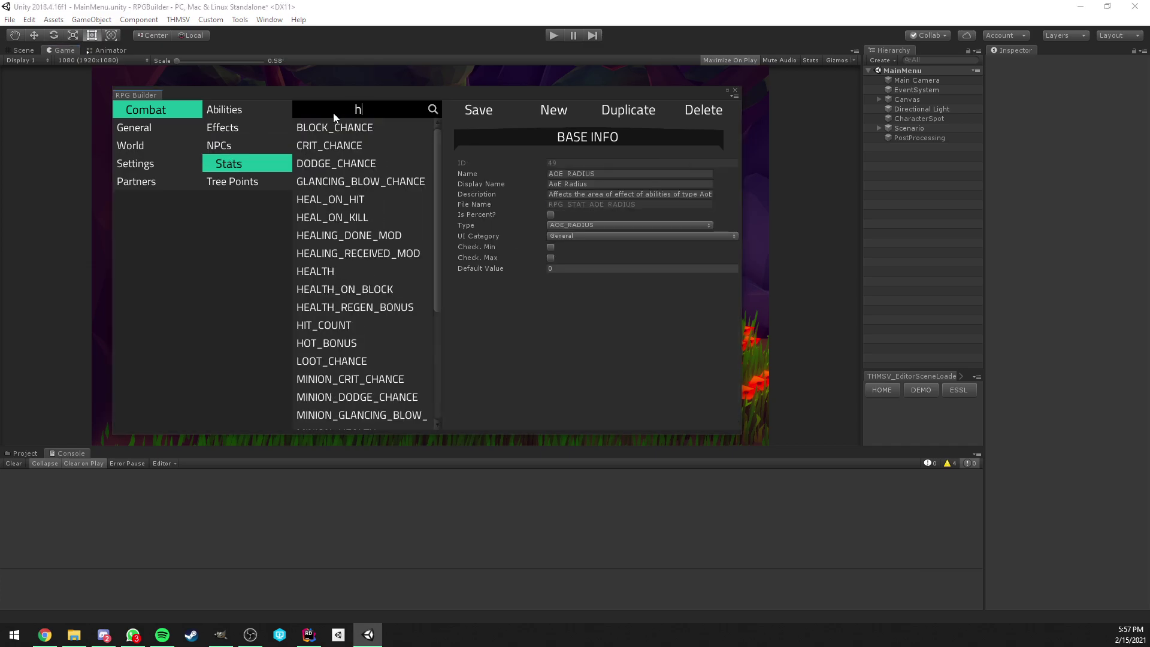
pyautogui.click(345, 199)
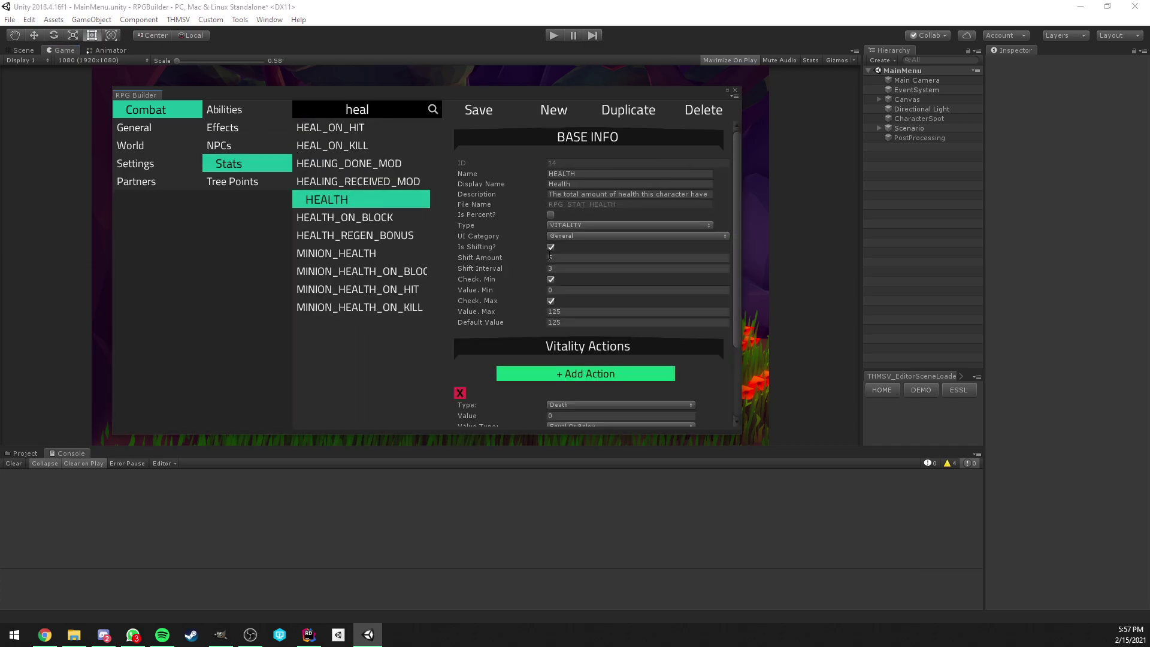
pyautogui.scroll(-4, 549, 258)
pyautogui.scroll(4, 549, 247)
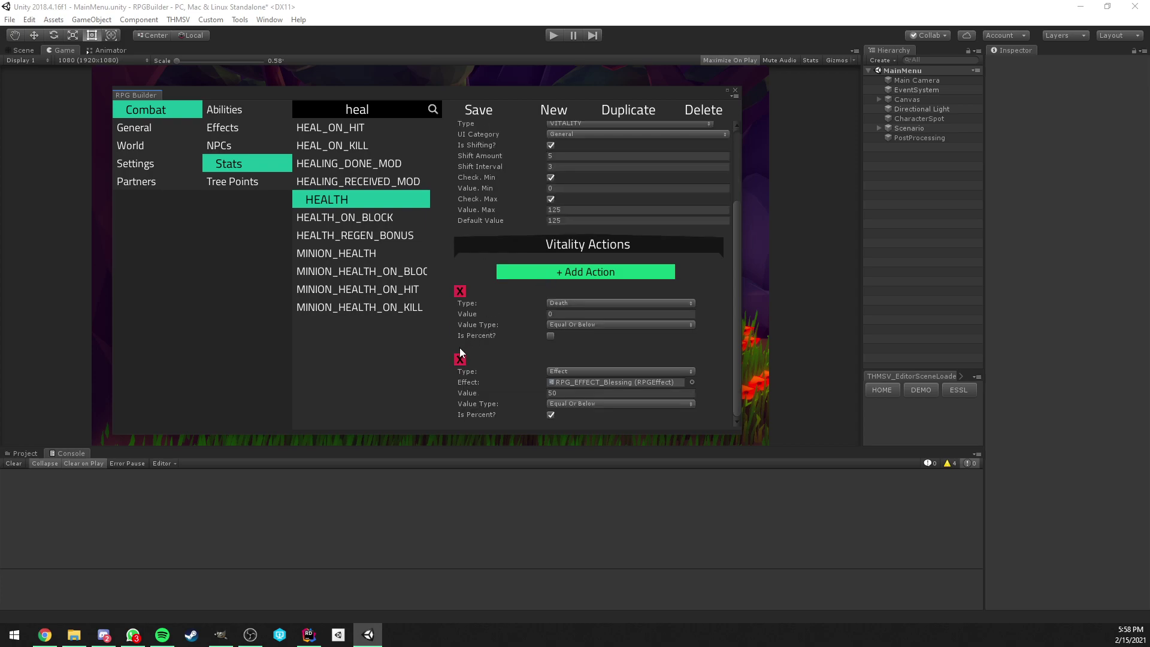
pyautogui.click(495, 114)
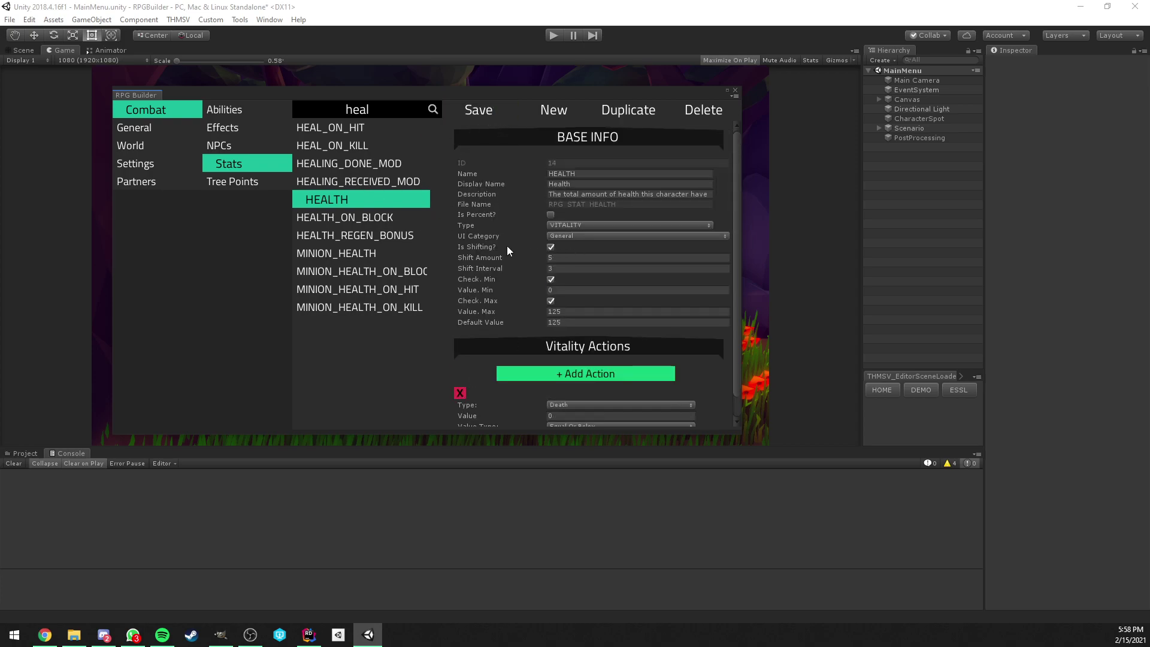
pyautogui.scroll(-1, 530, 262)
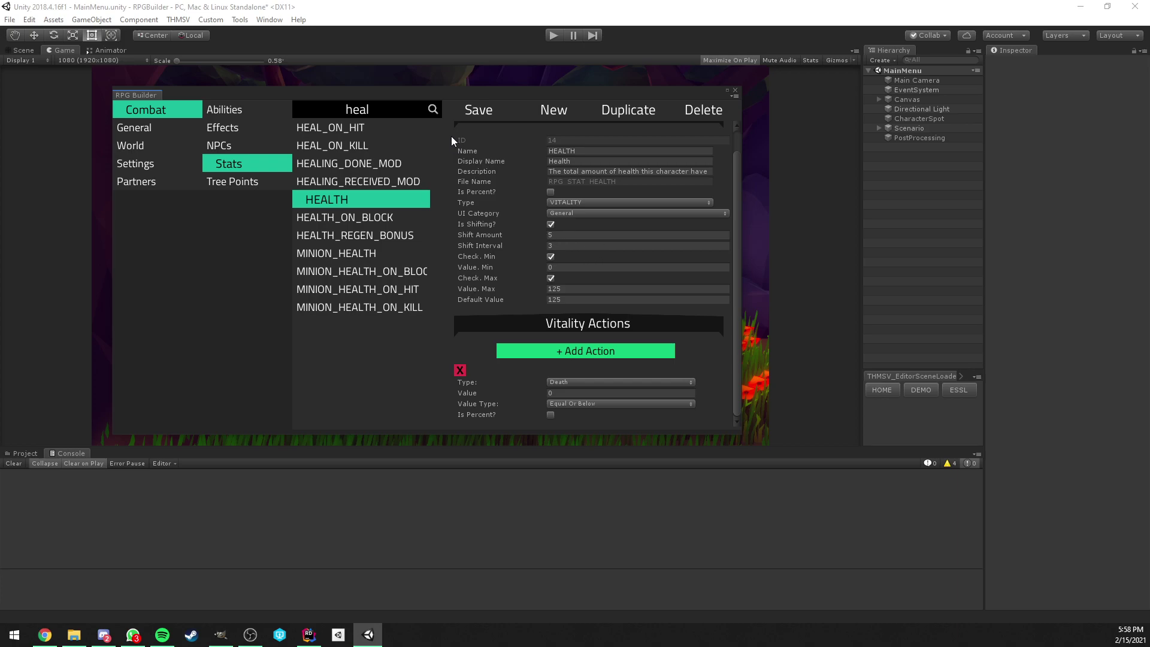
pyautogui.moveTo(437, 93)
pyautogui.mouseDown()
pyautogui.moveTo(451, 99)
pyautogui.moveTo(434, 93)
pyautogui.mouseUp()
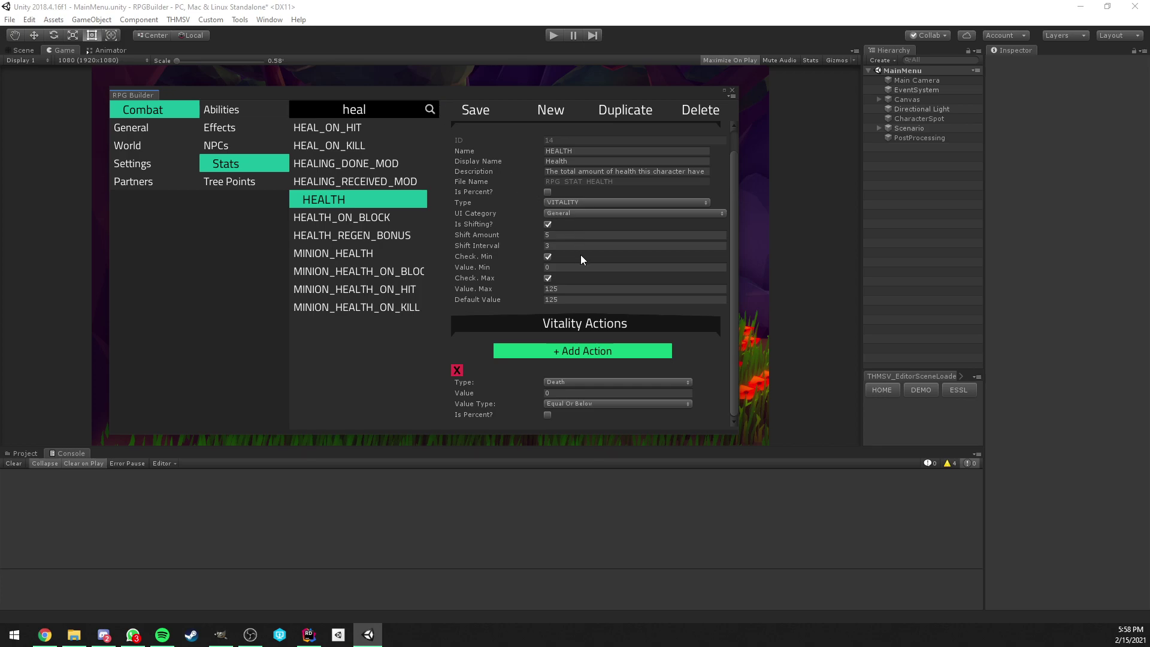
pyautogui.click(582, 355)
pyautogui.click(560, 382)
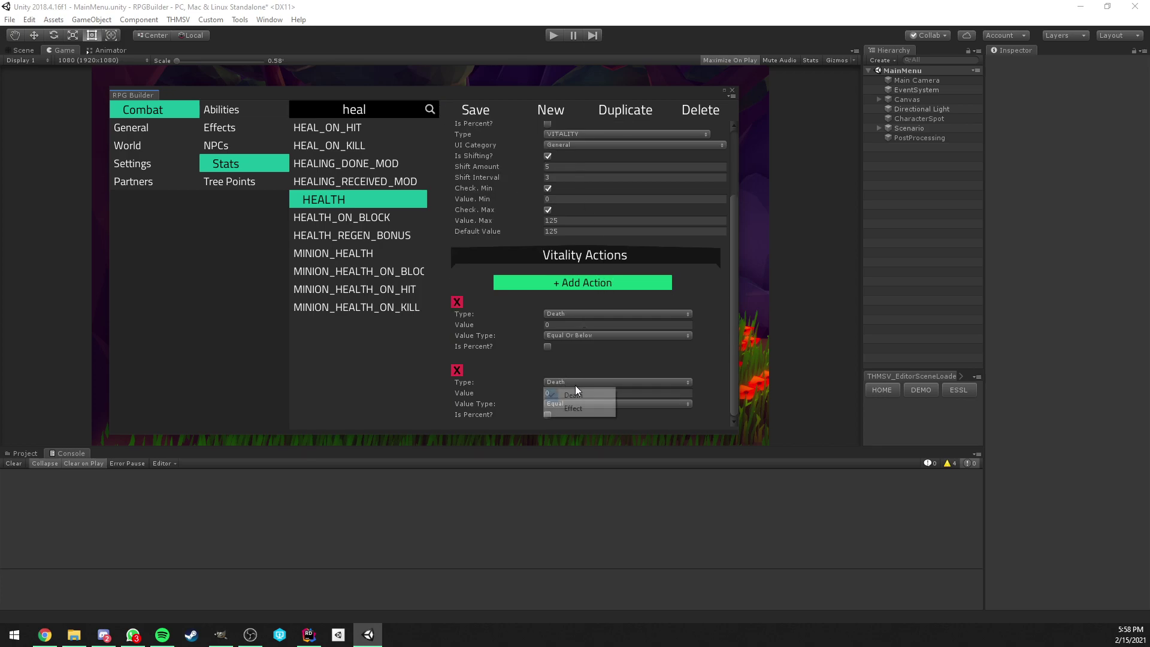
pyautogui.click(573, 409)
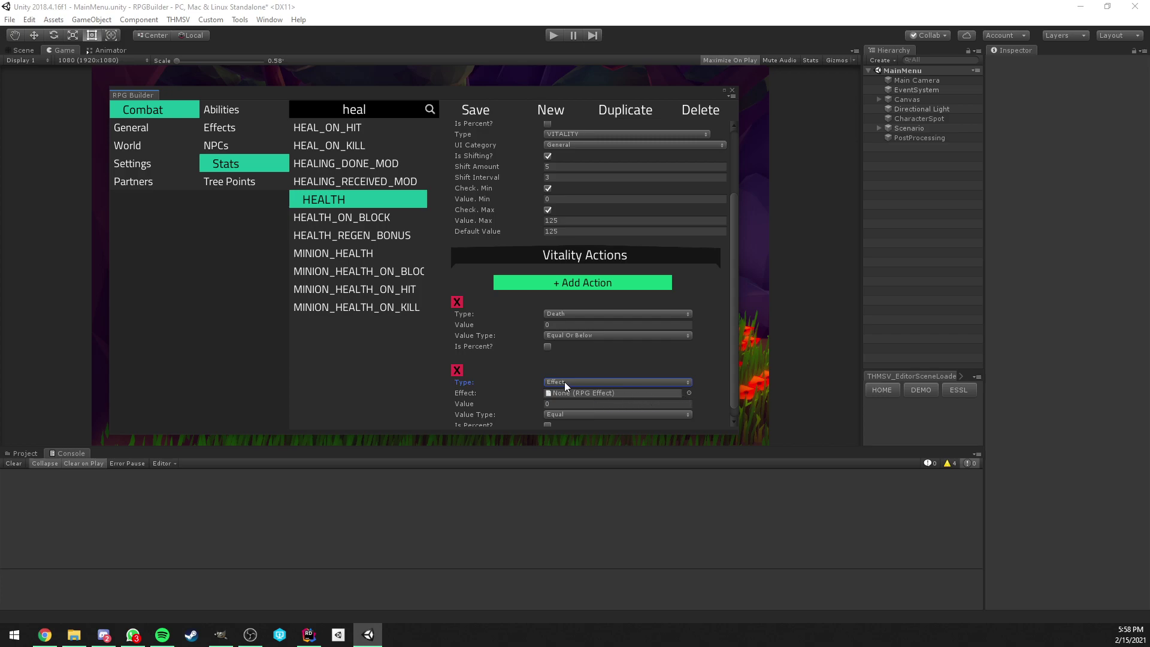
pyautogui.scroll(-1, 565, 382)
pyautogui.click(570, 391)
pyautogui.write('100')
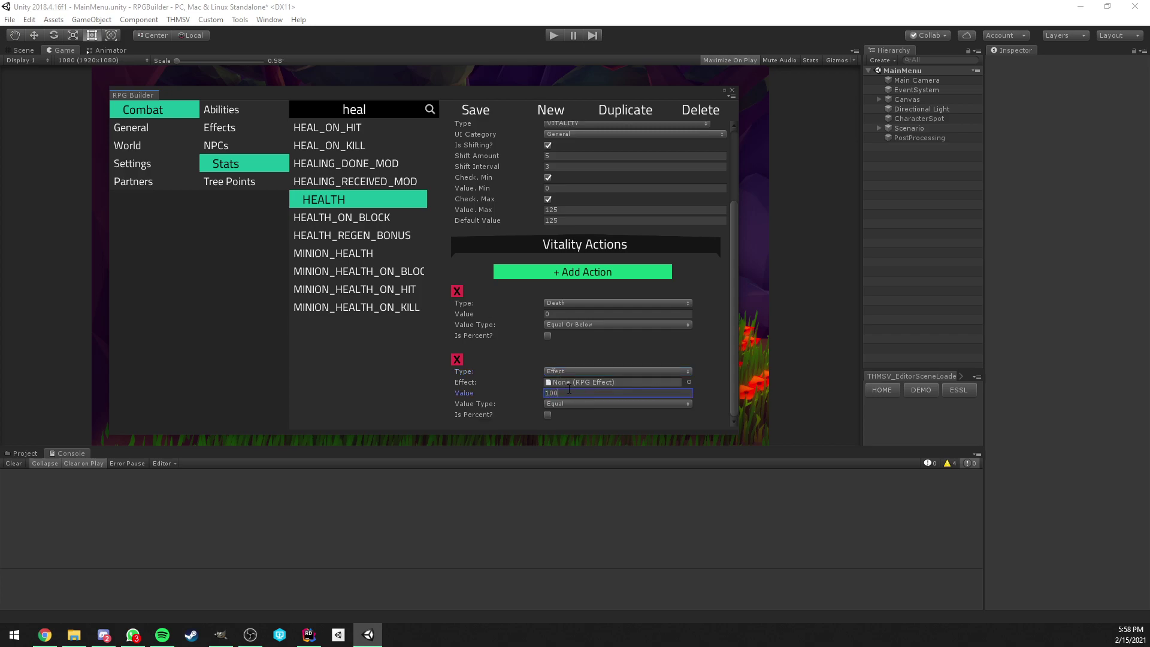
pyautogui.click(567, 403)
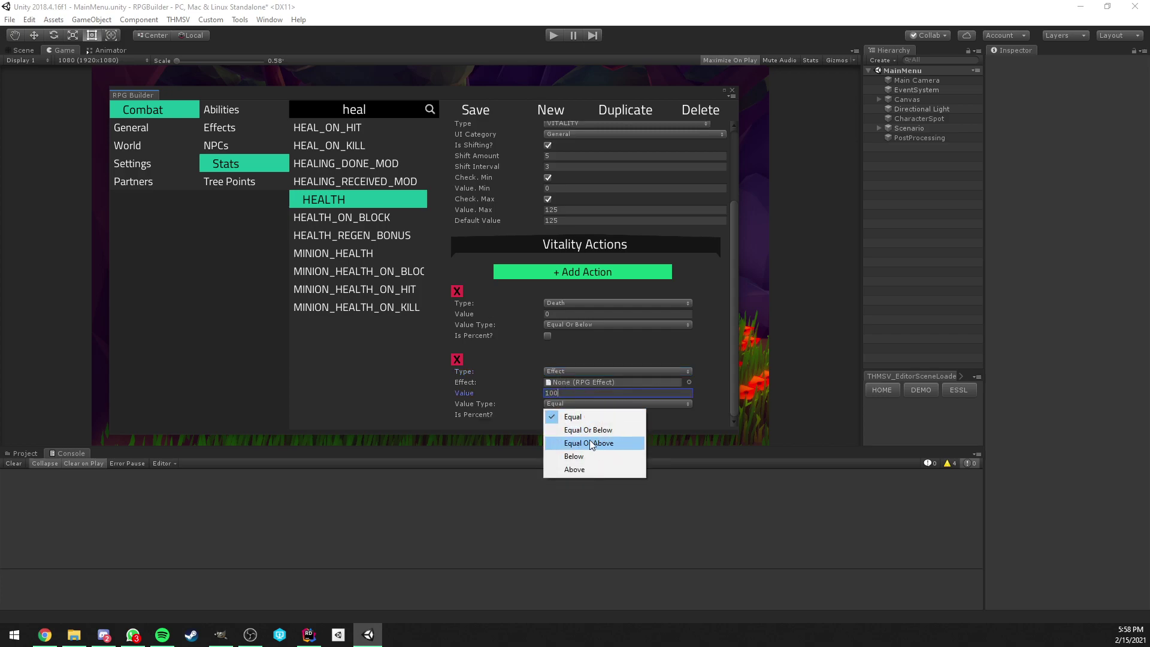
pyautogui.click(575, 417)
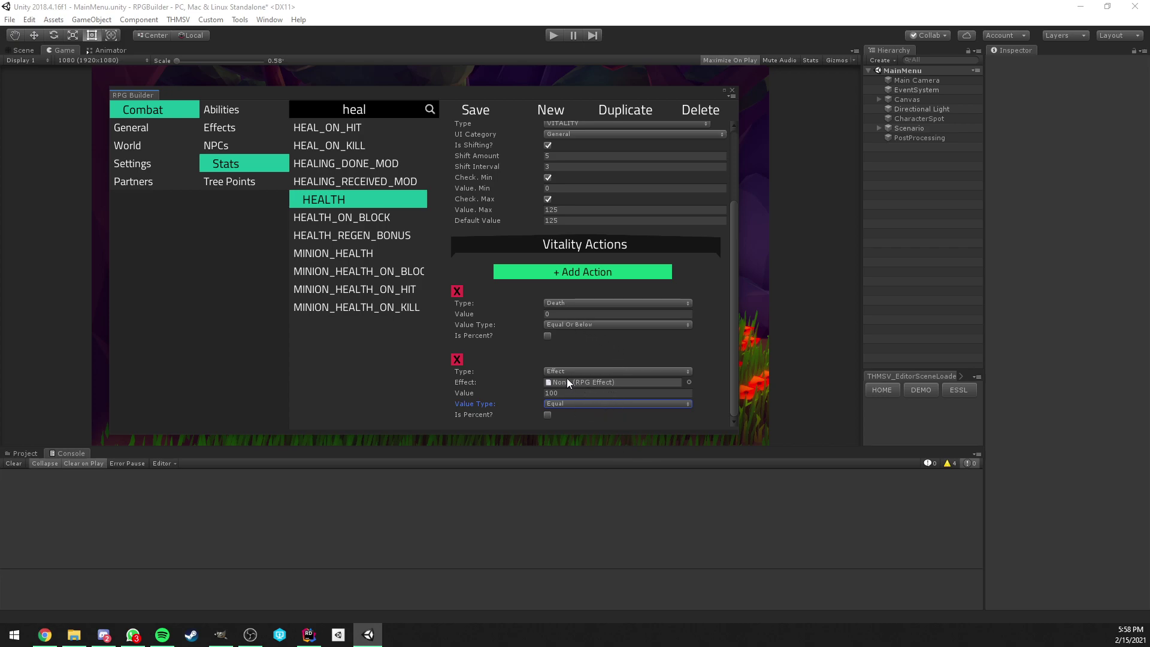
pyautogui.click(460, 360)
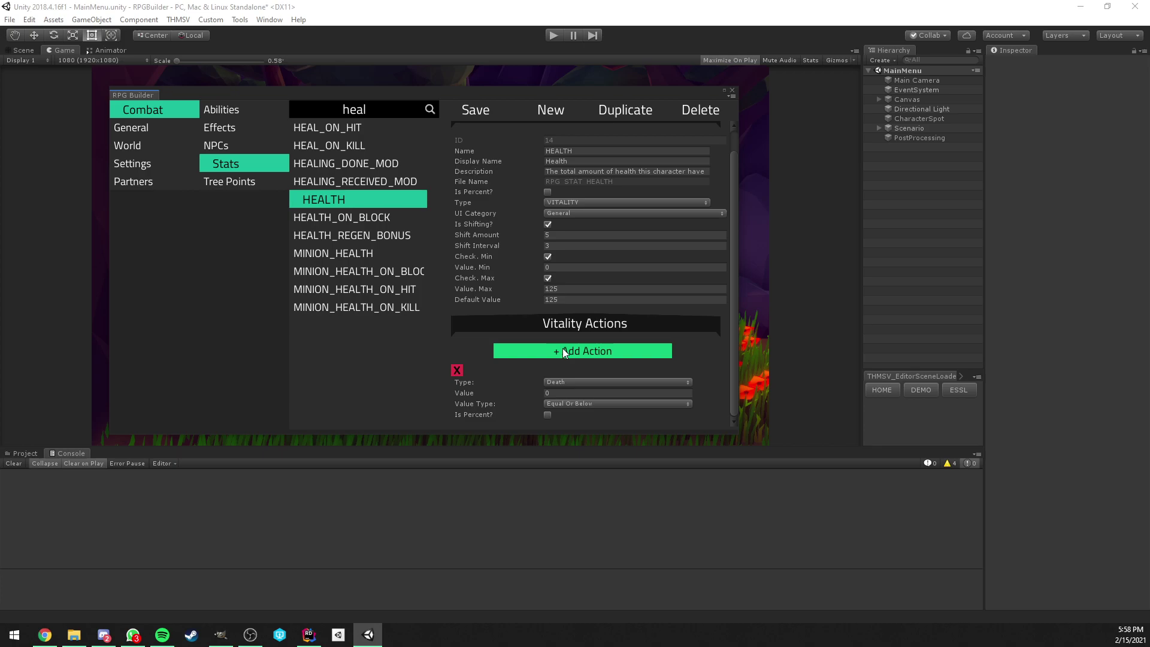